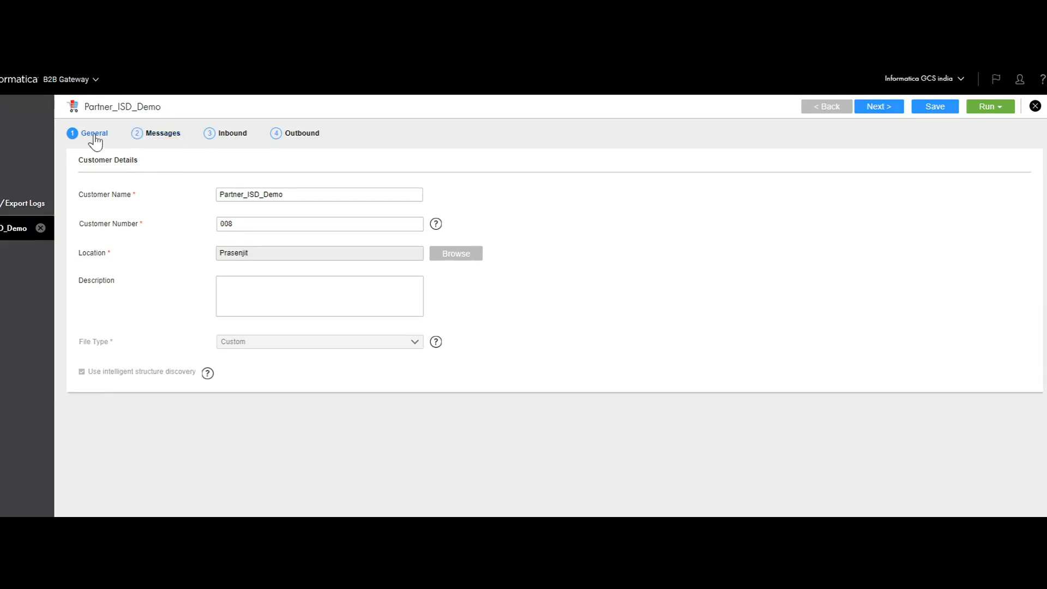
- Create a new customer named demo, enter a customer number, and set its file type to Custom
left_click(2, 108)
left_click(385, 231)
left_click(664, 483)
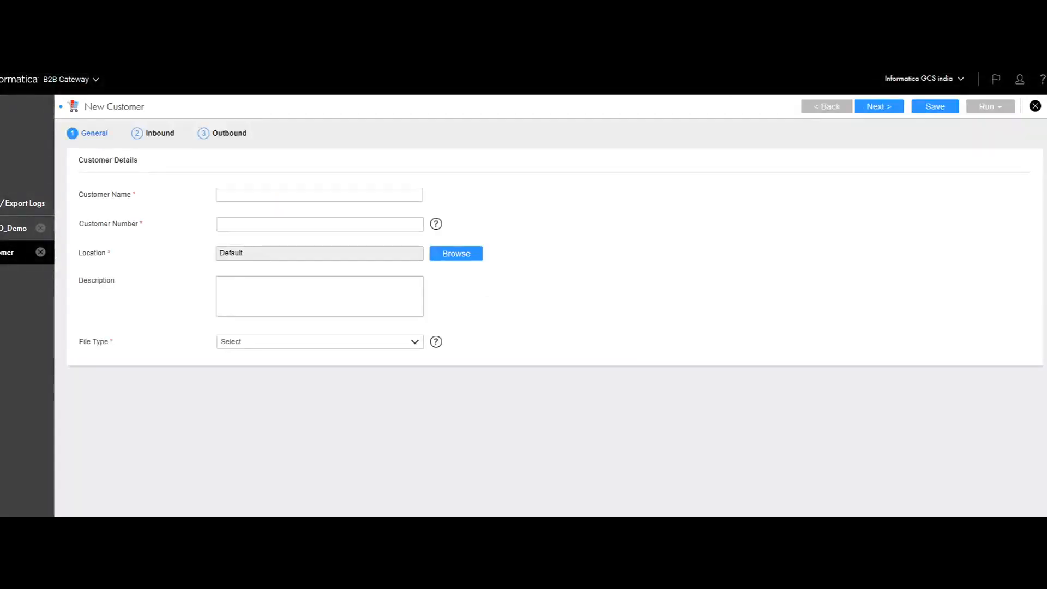
left_click(255, 192)
type("demo")
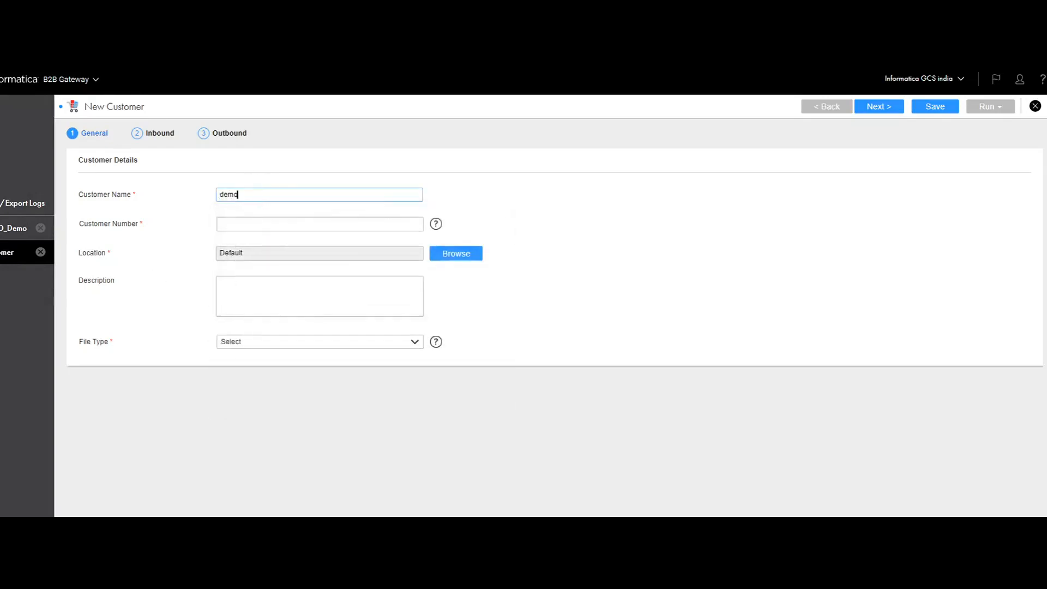
left_click(250, 224)
type("wdafa")
left_click(273, 344)
left_click(264, 382)
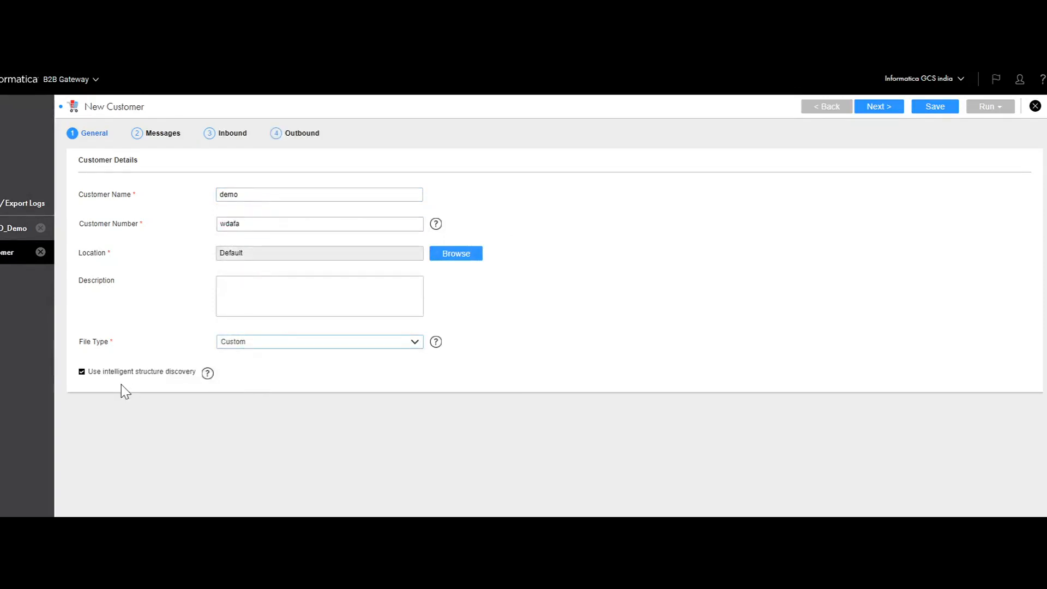
- Turn intelligent structure discovery off and back on for the new customer, accepting the clearing of defined data each time
left_click(82, 372)
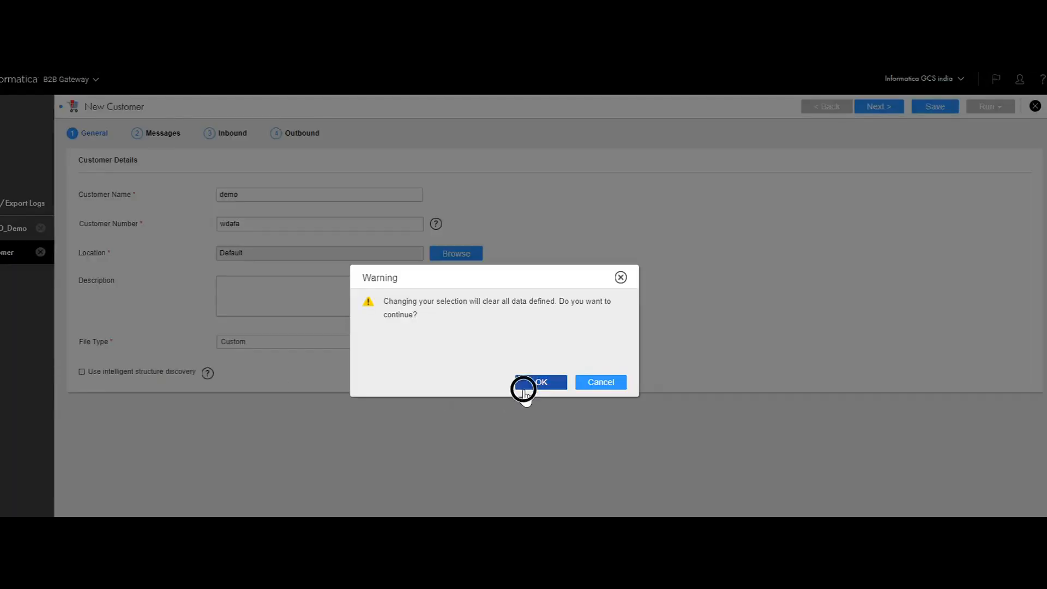
left_click(524, 383)
left_click(82, 373)
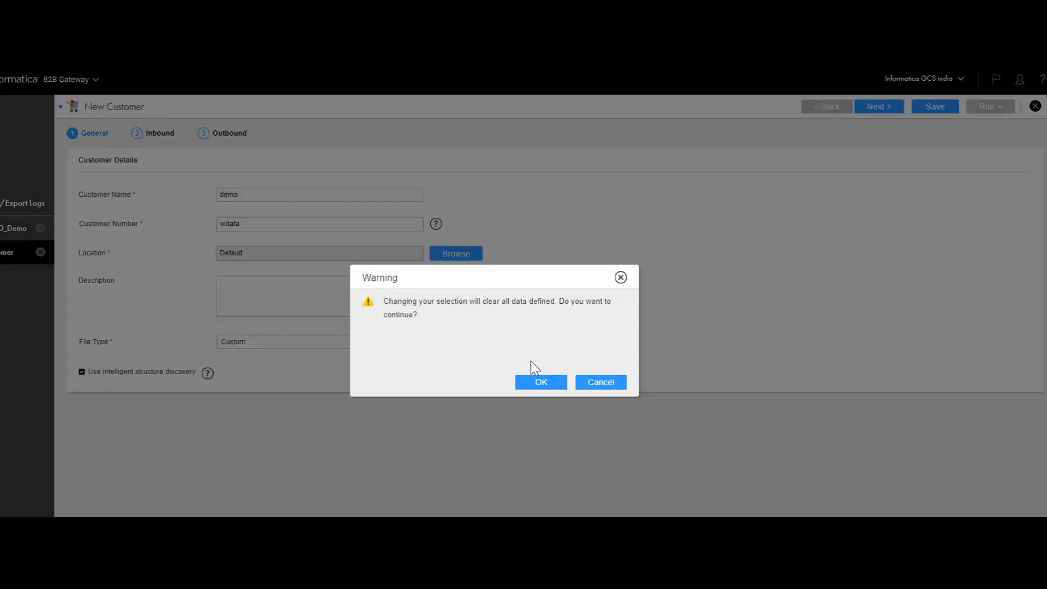
left_click(546, 383)
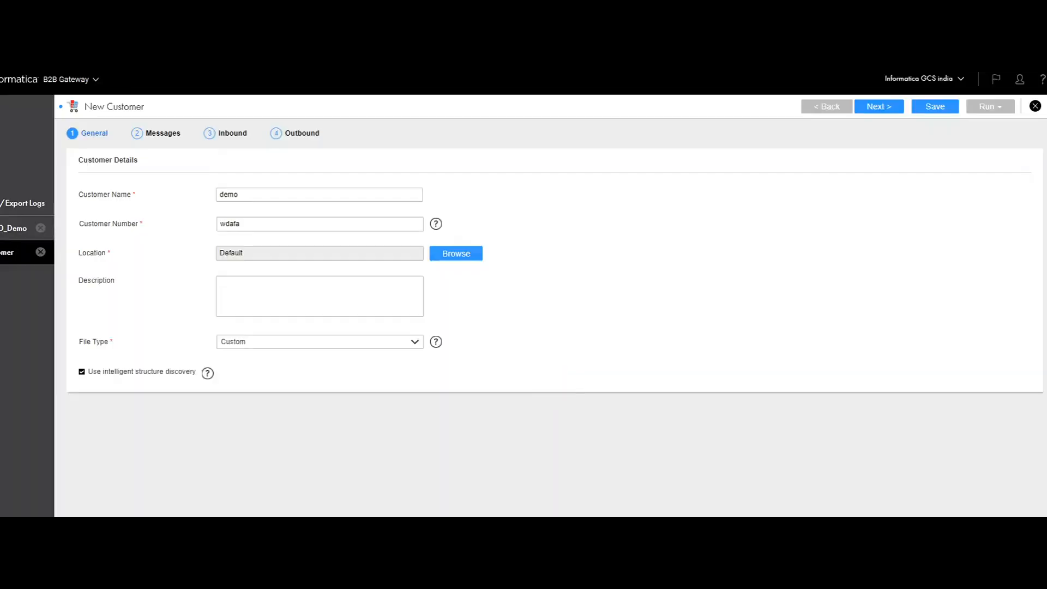
- Compare the message structure settings of the new customer with those of Partner_ISD_Demo
left_click(158, 131)
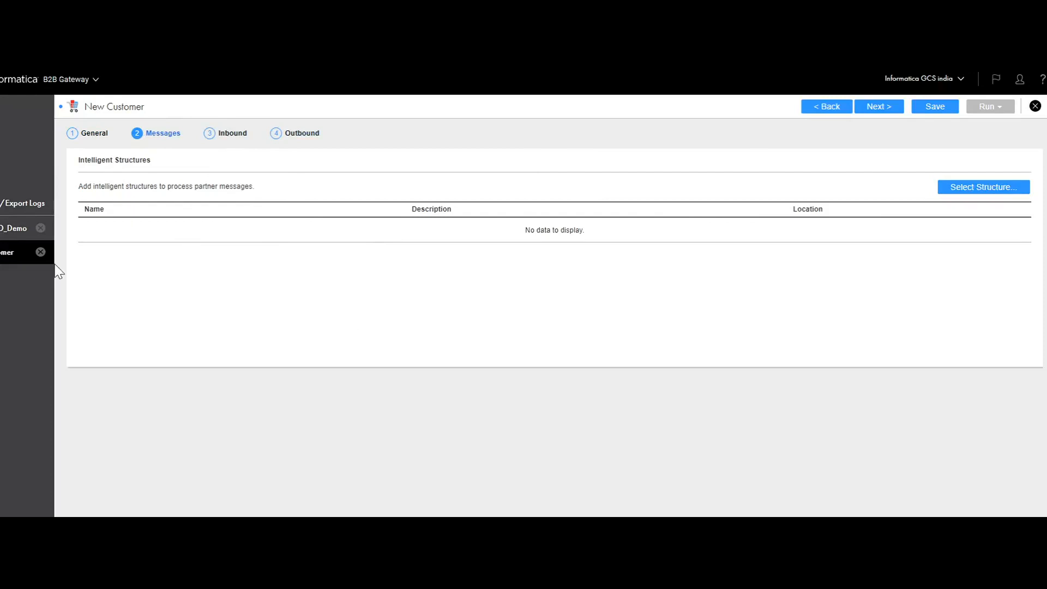
left_click(21, 227)
left_click(157, 137)
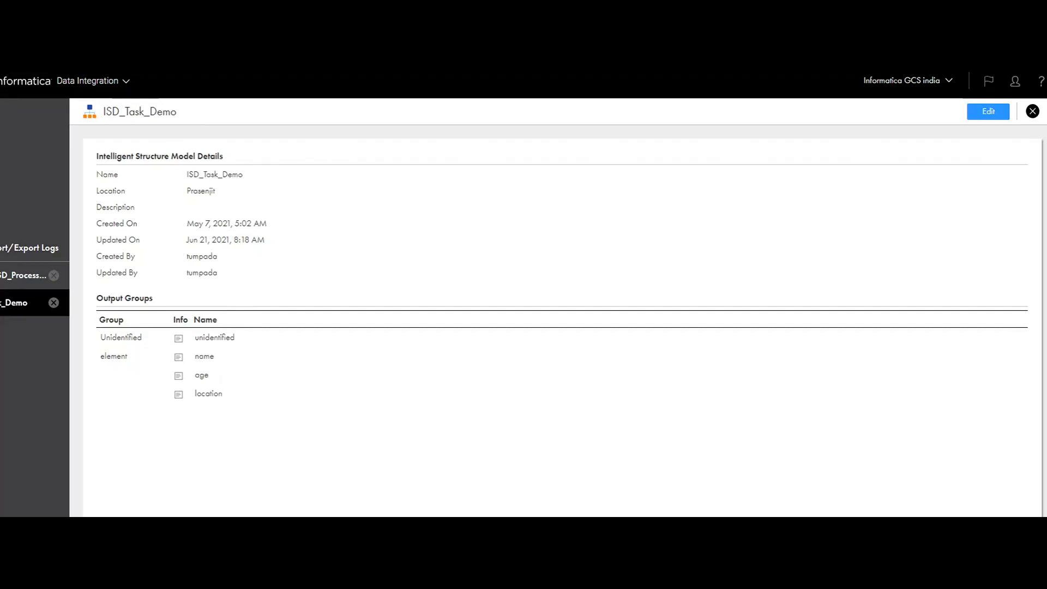
- Examine the element output group and its fields in the ISD_Task_Demo intelligent structure model in Data Integration
left_click_drag(226, 396, 100, 352)
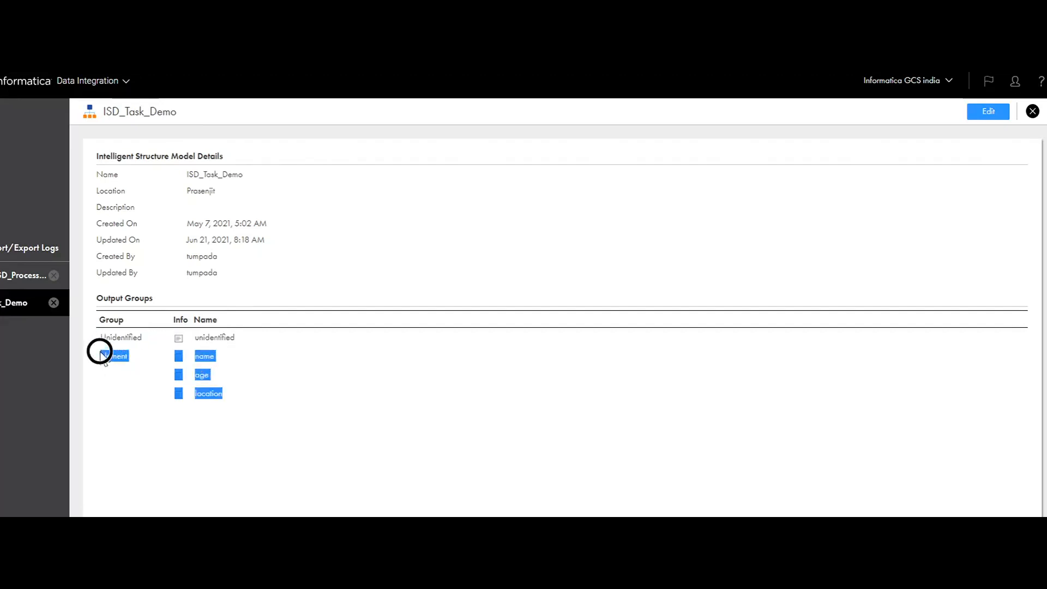
left_click(217, 357)
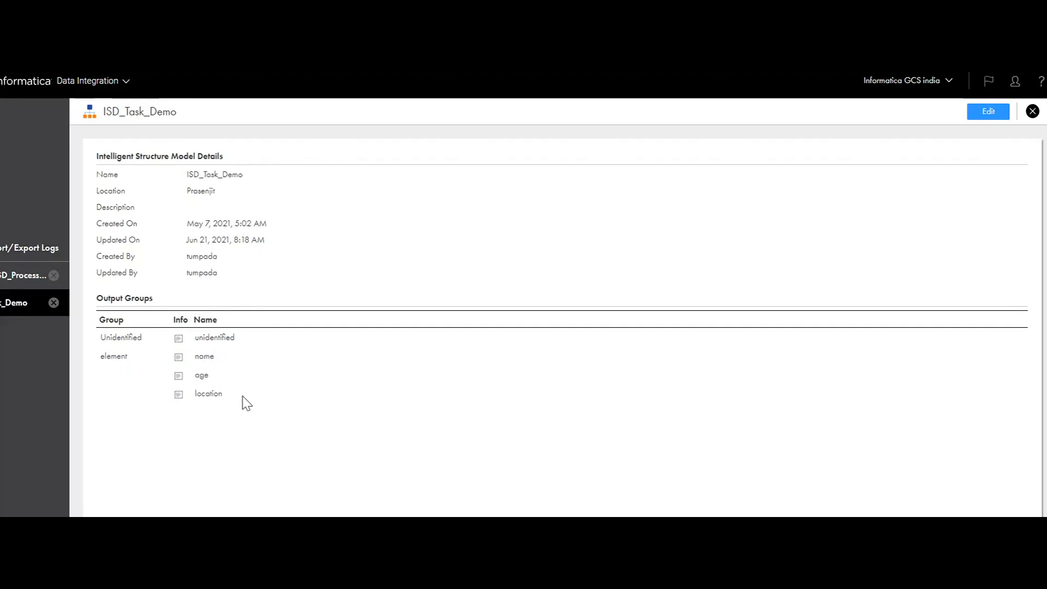
left_click_drag(236, 394, 99, 356)
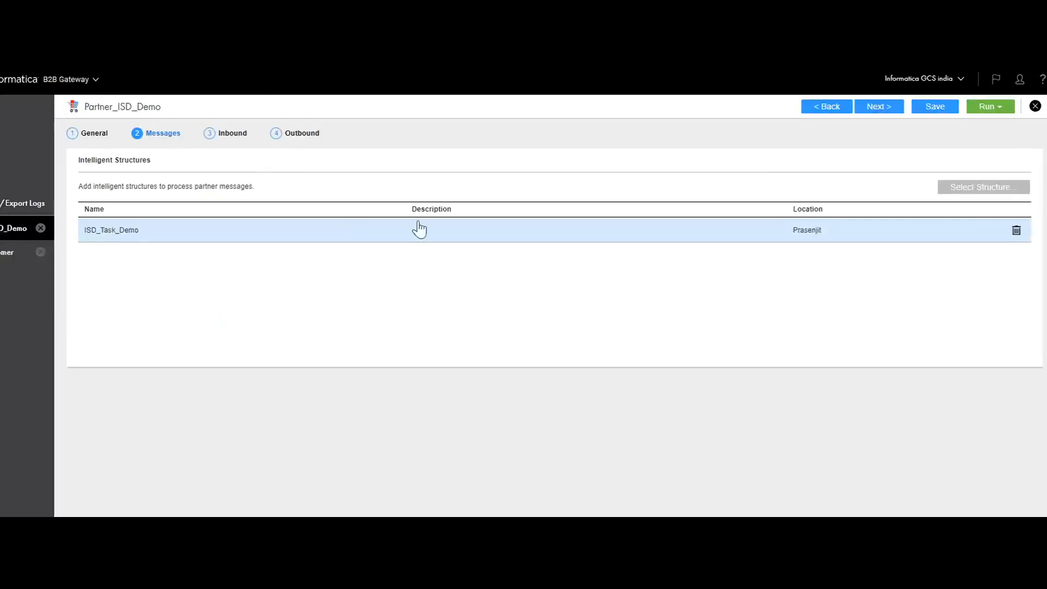
- Search the structures for isd_task and assign to the new customer the same ISD_Task_Demo structure that Partner_ISD_Demo uses
left_click(10, 254)
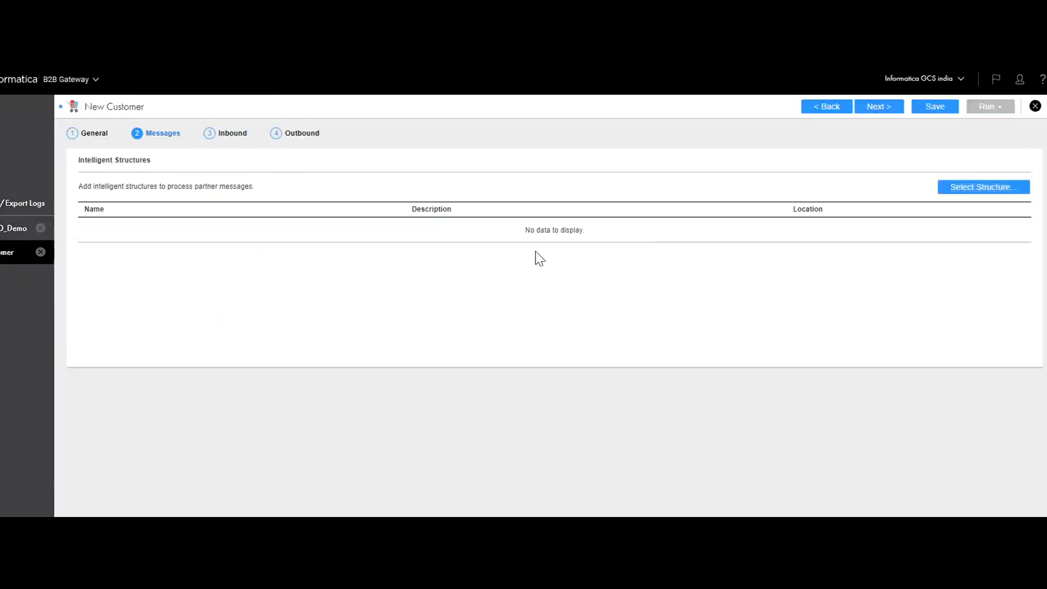
left_click(968, 187)
left_click(815, 192)
type("isd")
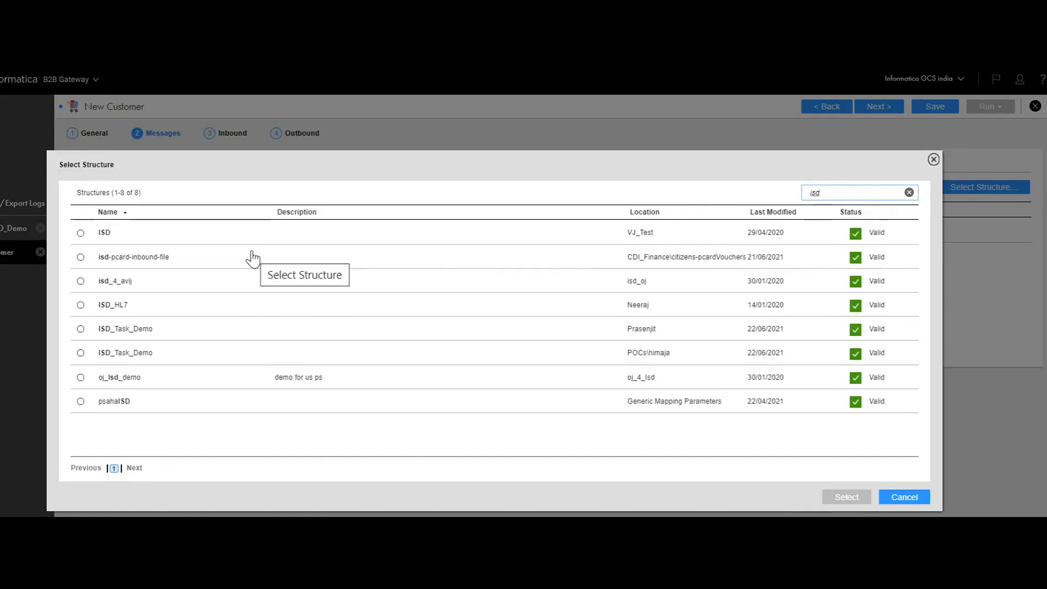
type("_task")
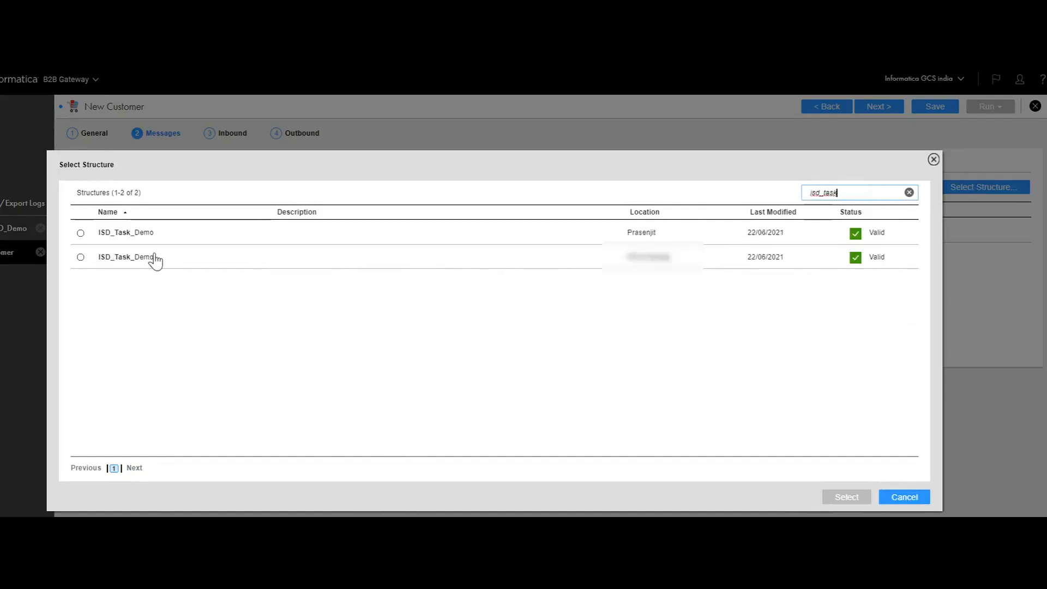
left_click(135, 235)
left_click(855, 497)
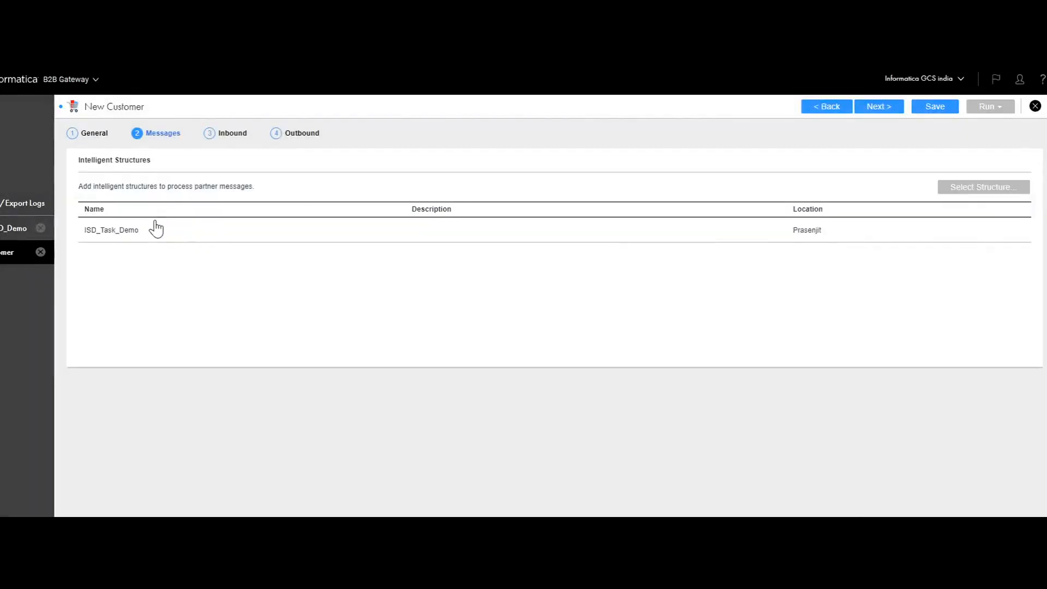
- Review the inbound connection settings of Partner_ISD_Demo, including the source directory and file pattern
left_click(14, 229)
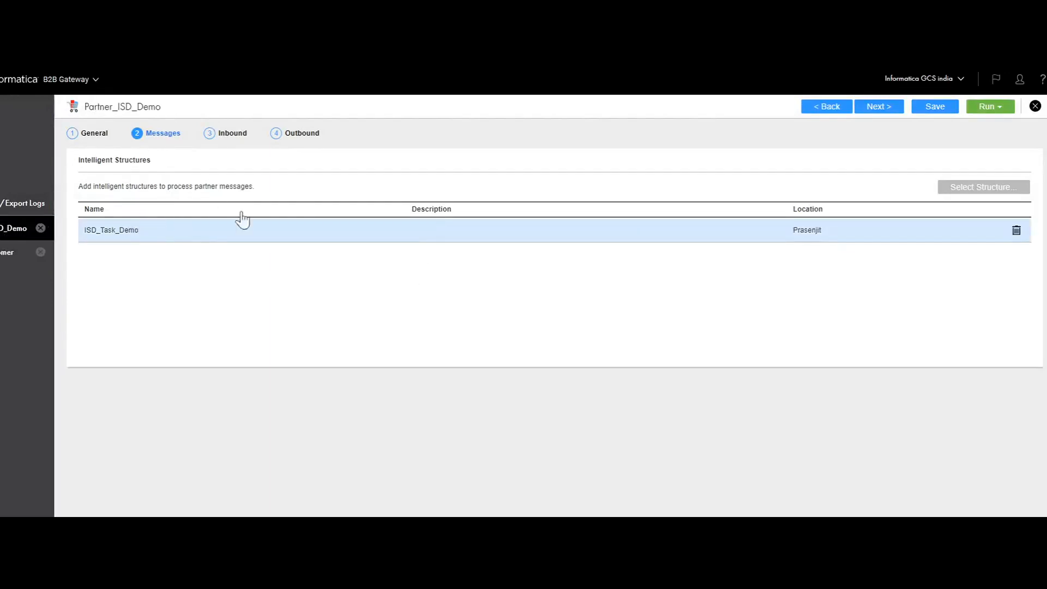
left_click(241, 133)
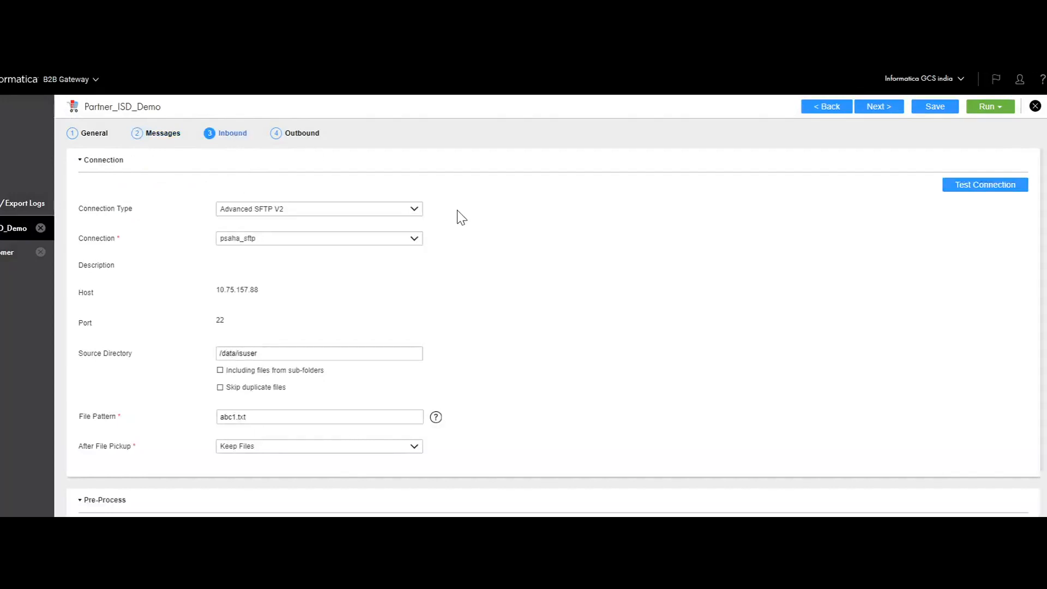
scroll(557, 292, "down", 1)
scroll(564, 302, "up", 1)
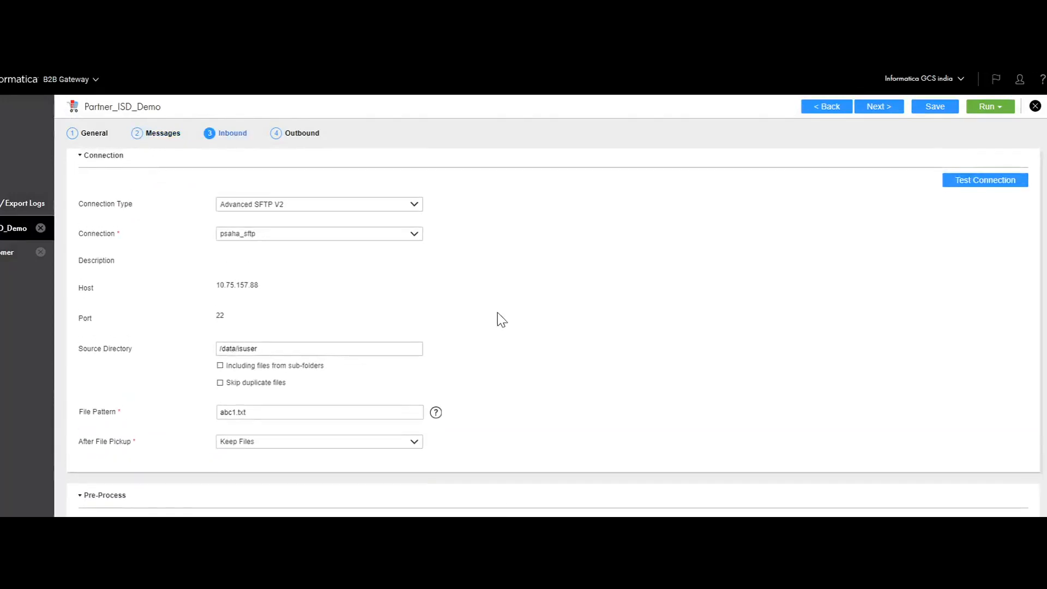
scroll(262, 287, "up", 1)
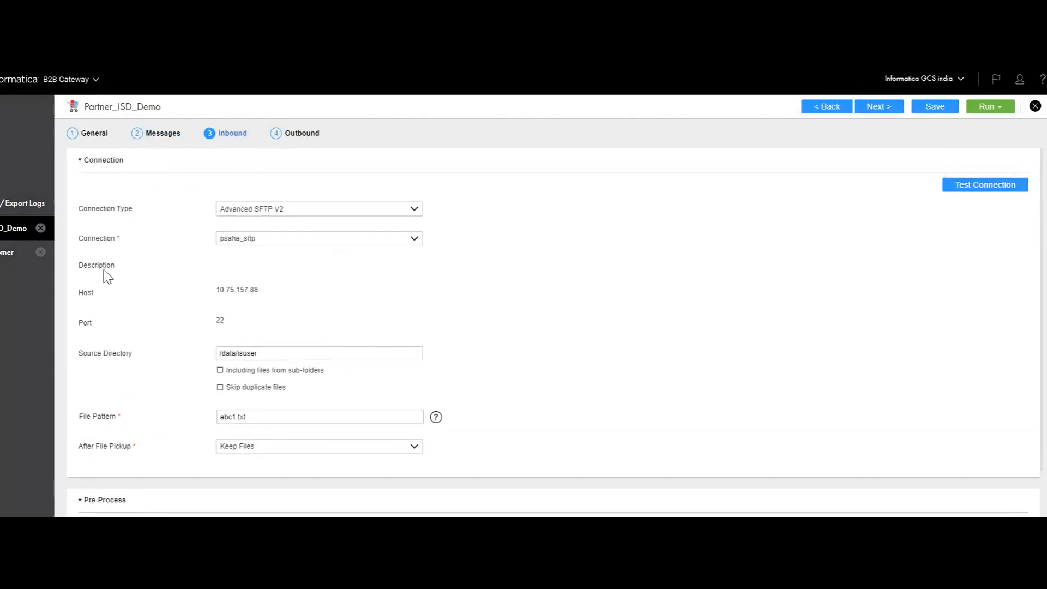
scroll(268, 402, "down", 1)
left_click_drag(254, 373, 213, 372)
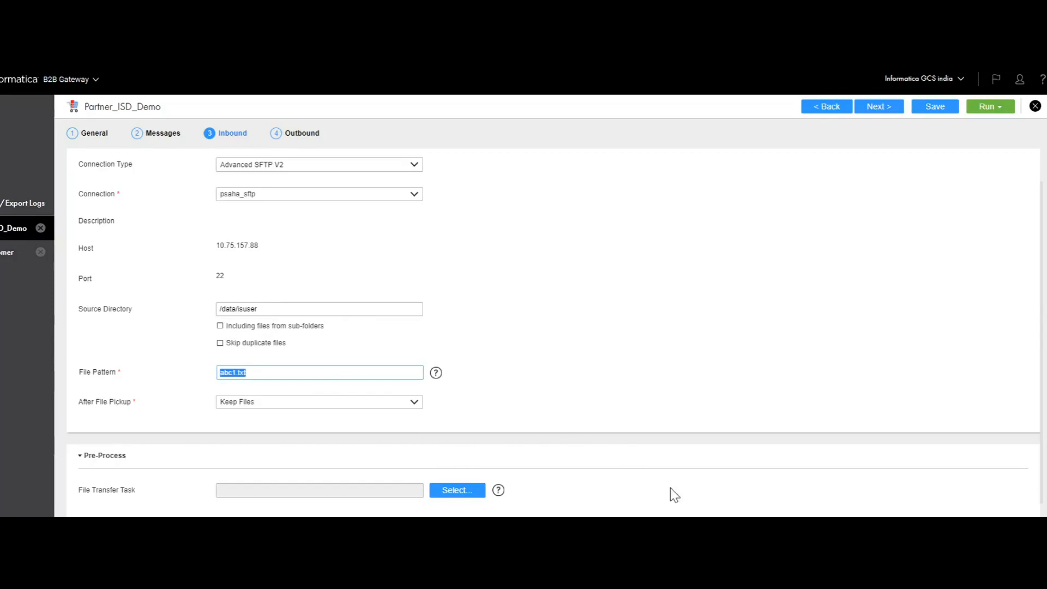
- Switch to WinSCP, examine the records in the source file abc1.txt, and close the file
left_click(347, 526)
left_click(412, 509)
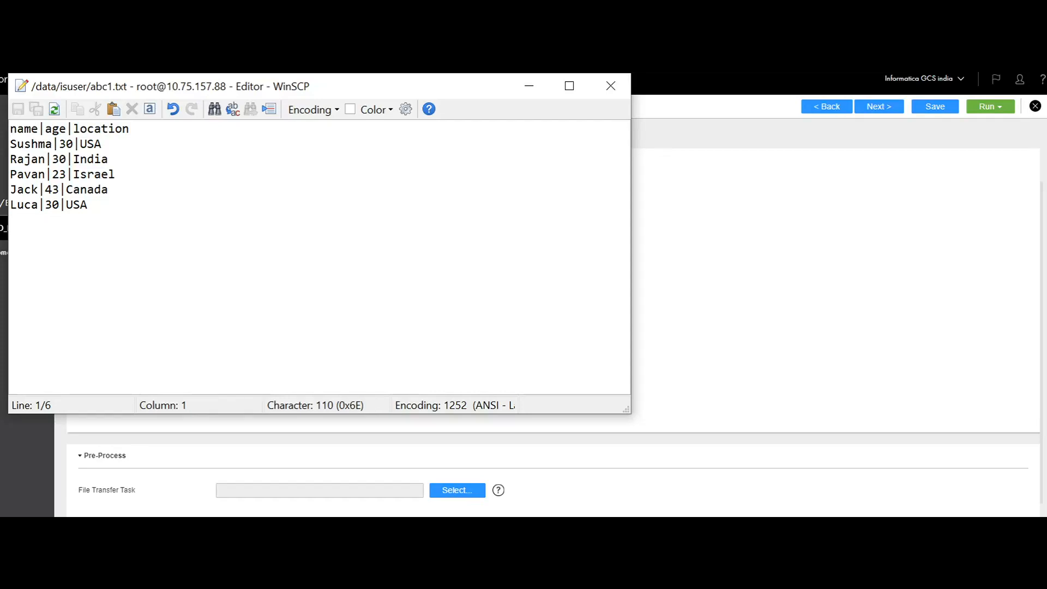
left_click_drag(87, 204, 10, 145)
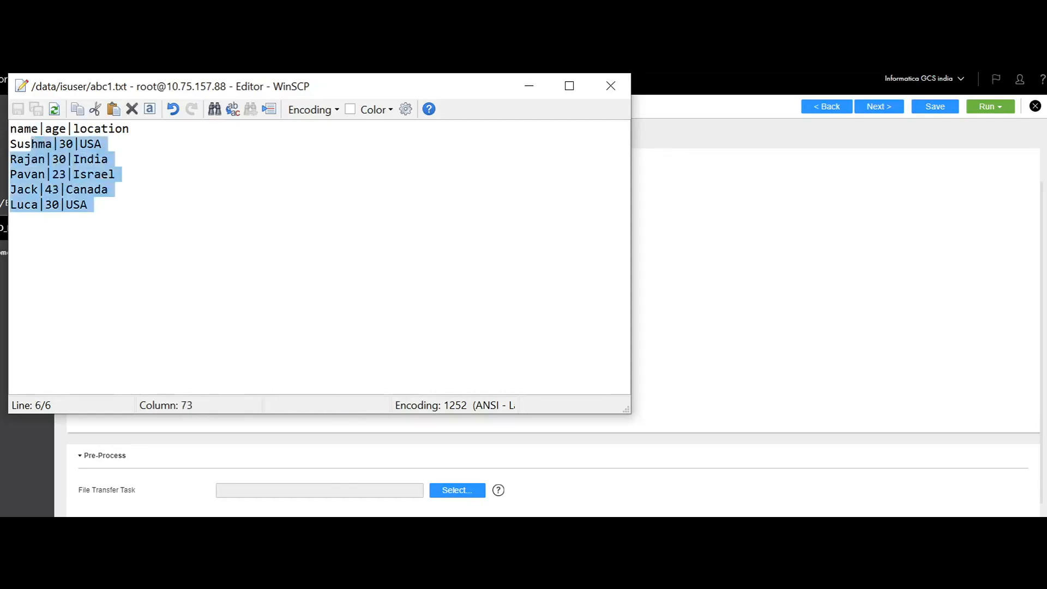
left_click(612, 91)
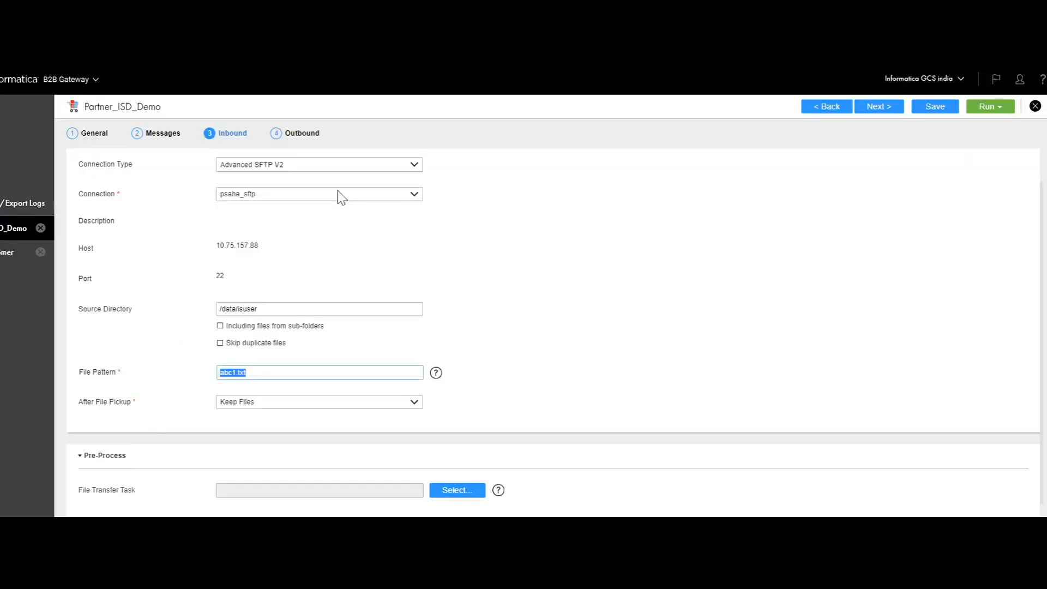
- Collapse the inbound connection details of Partner_ISD_Demo and review its process-to-backend mapping
scroll(139, 214, "up", 1)
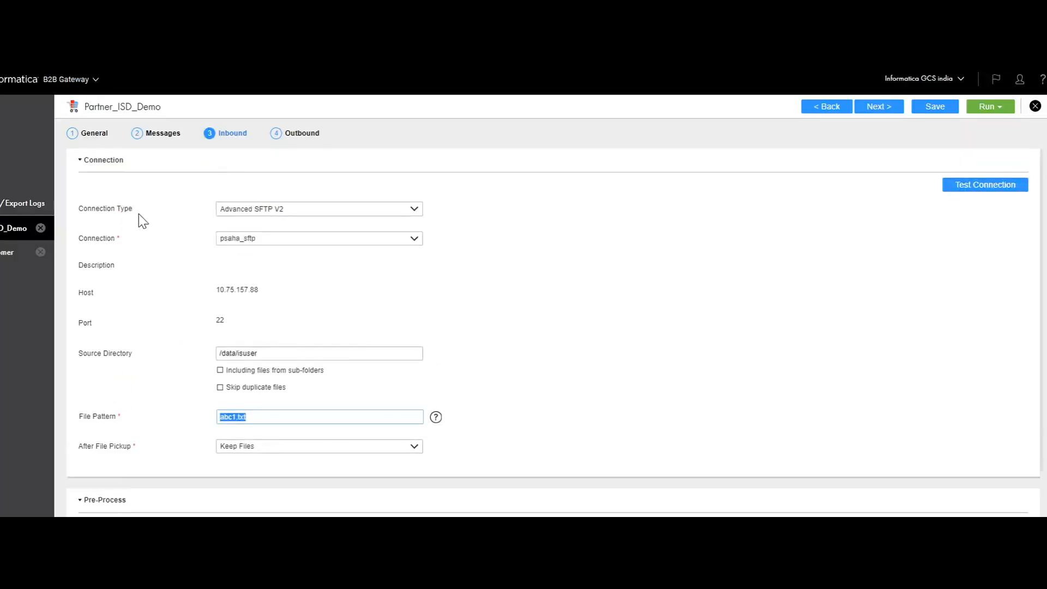
left_click(101, 160)
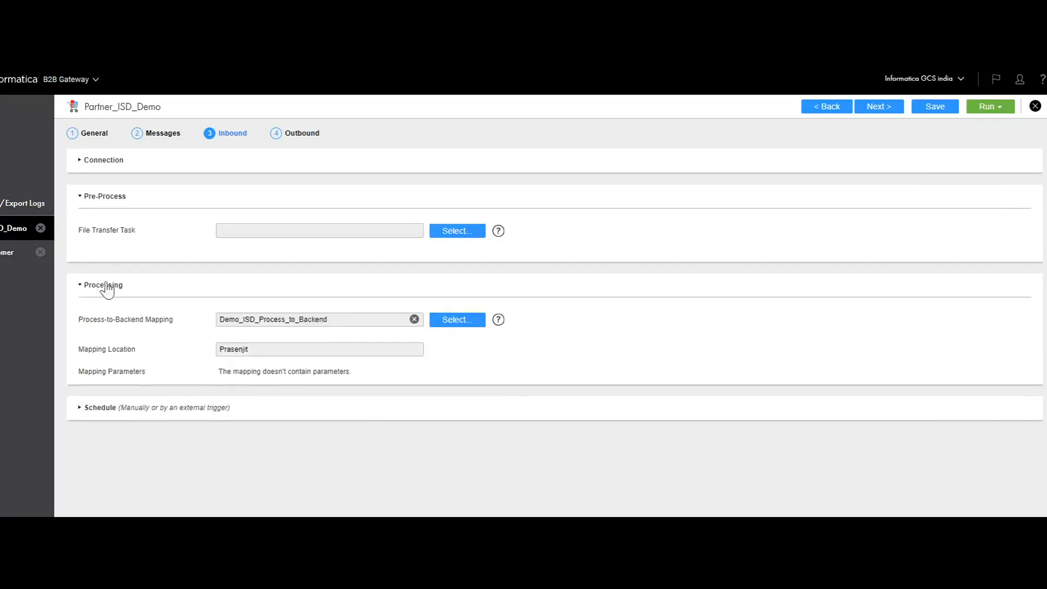
left_click_drag(102, 320, 220, 326)
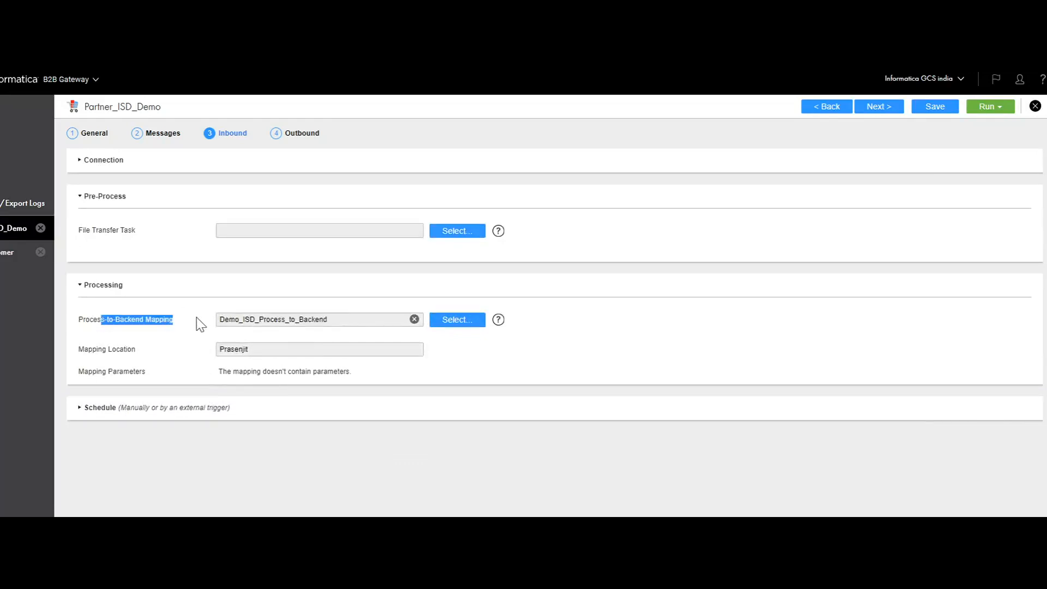
left_click(158, 317)
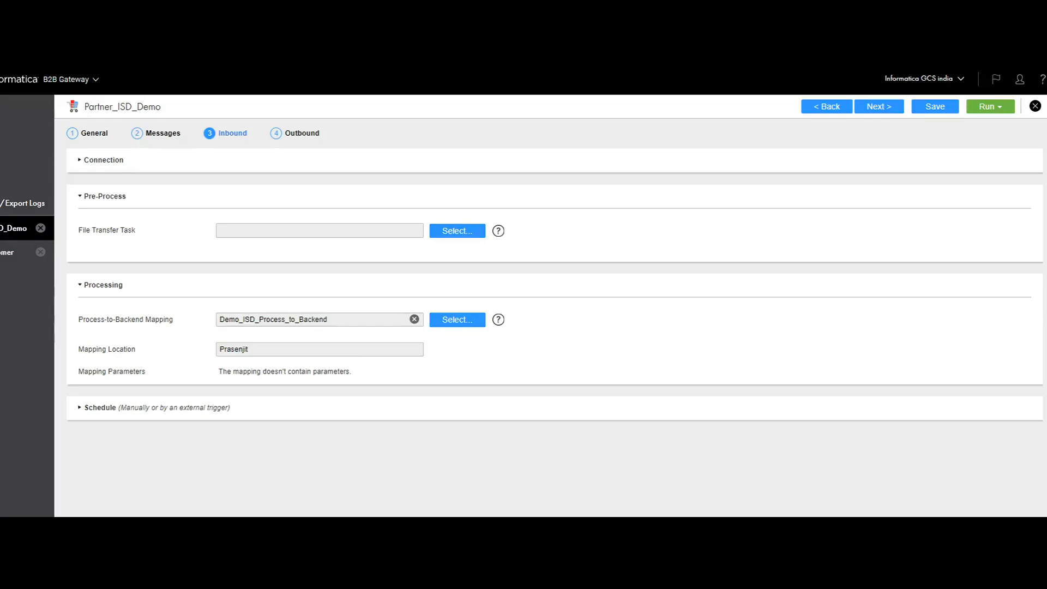
left_click_drag(328, 320, 223, 328)
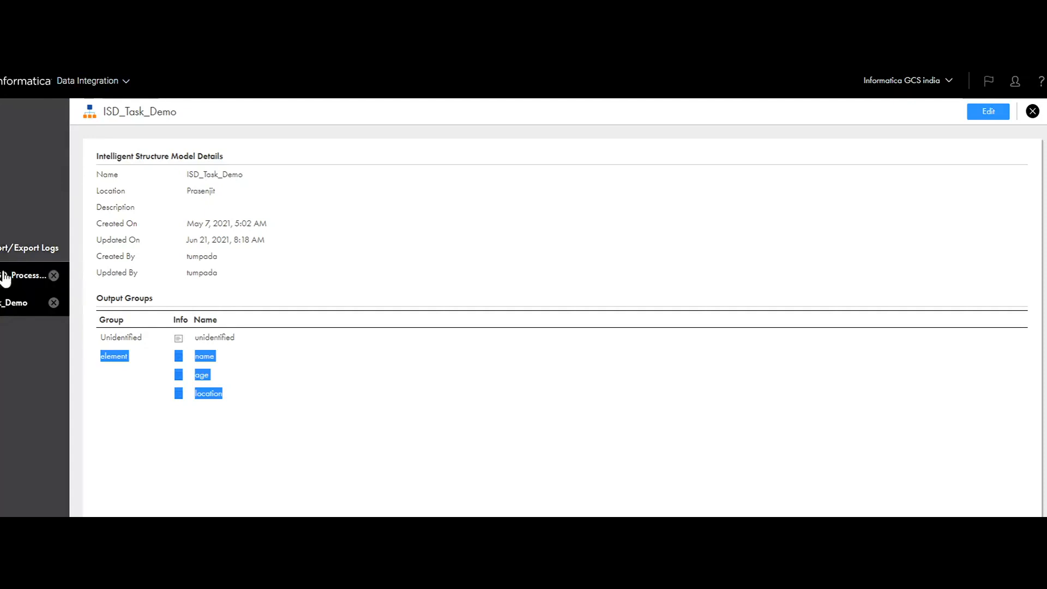
- Return to the Demo_ISD_Process_to_Backend mapping and review the Source transformation's connection, source type and parameter
left_click(18, 278)
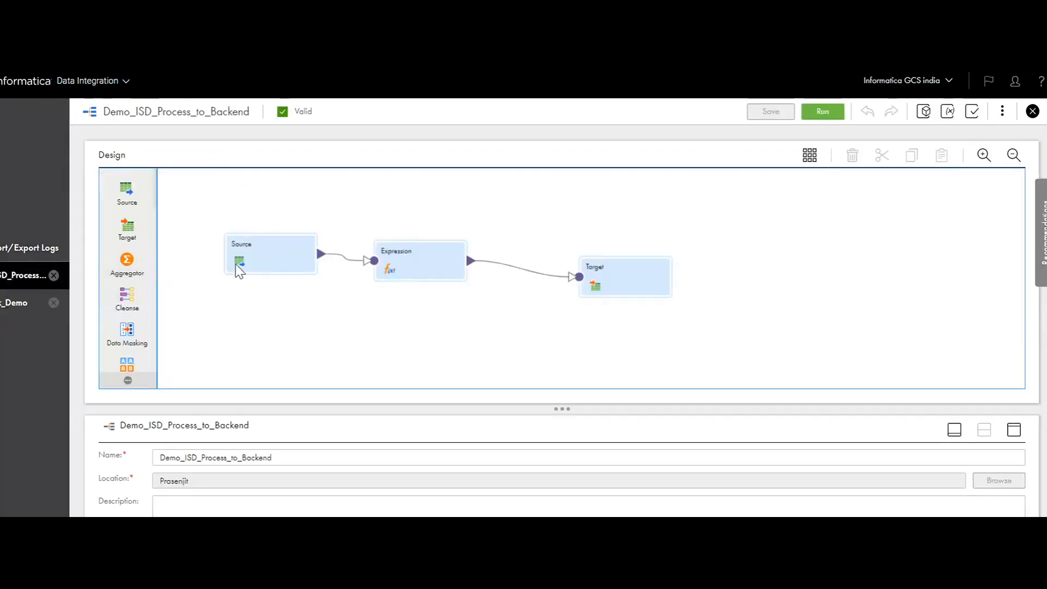
left_click(239, 270)
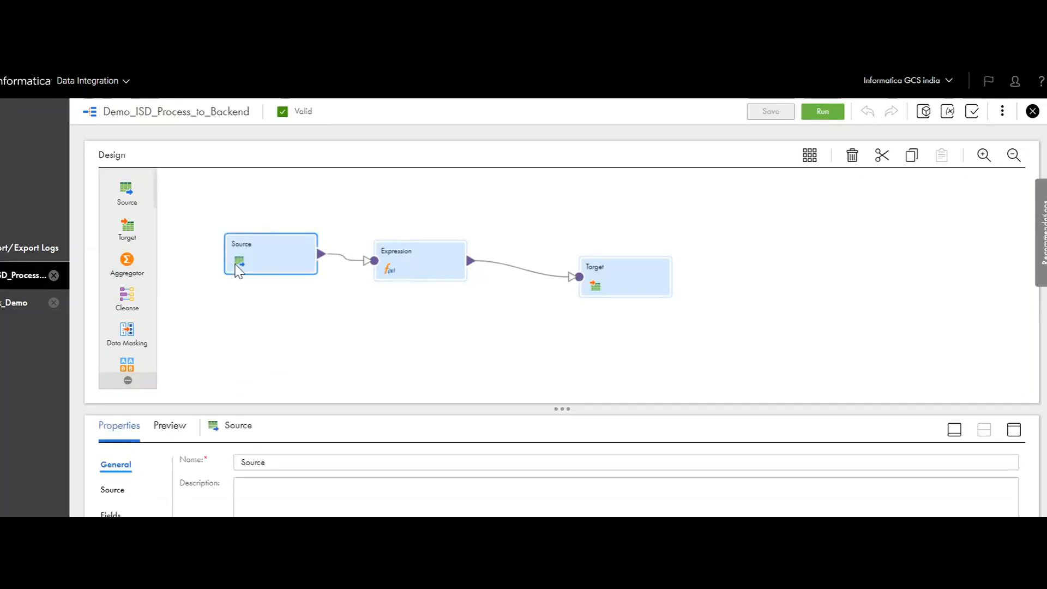
left_click(113, 489)
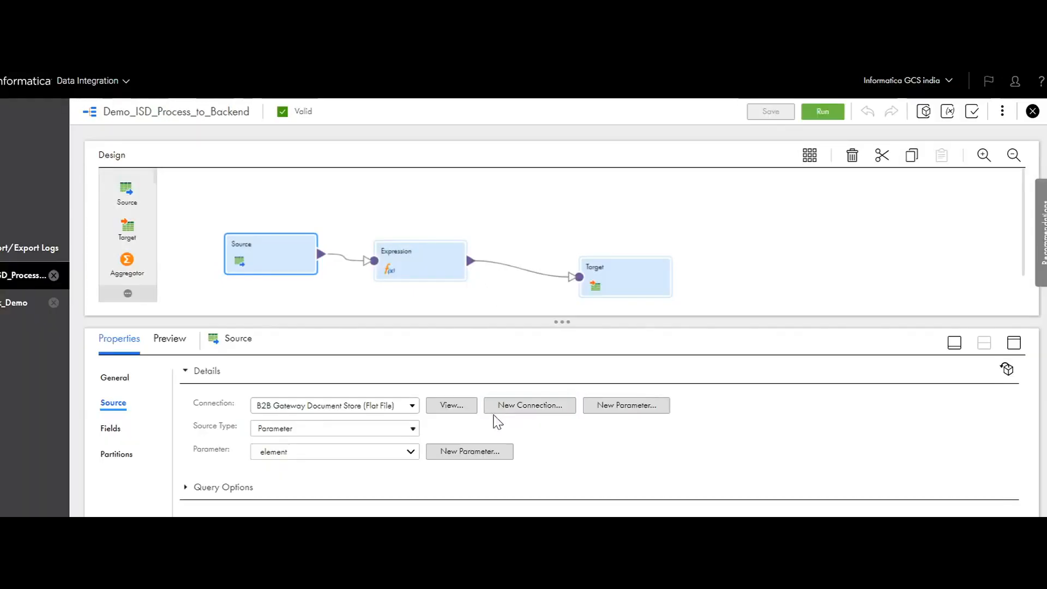
- Change the source type to Single Object and select 23563459.element.csv from the B2B Gateway Document Store as the source object
left_click(413, 429)
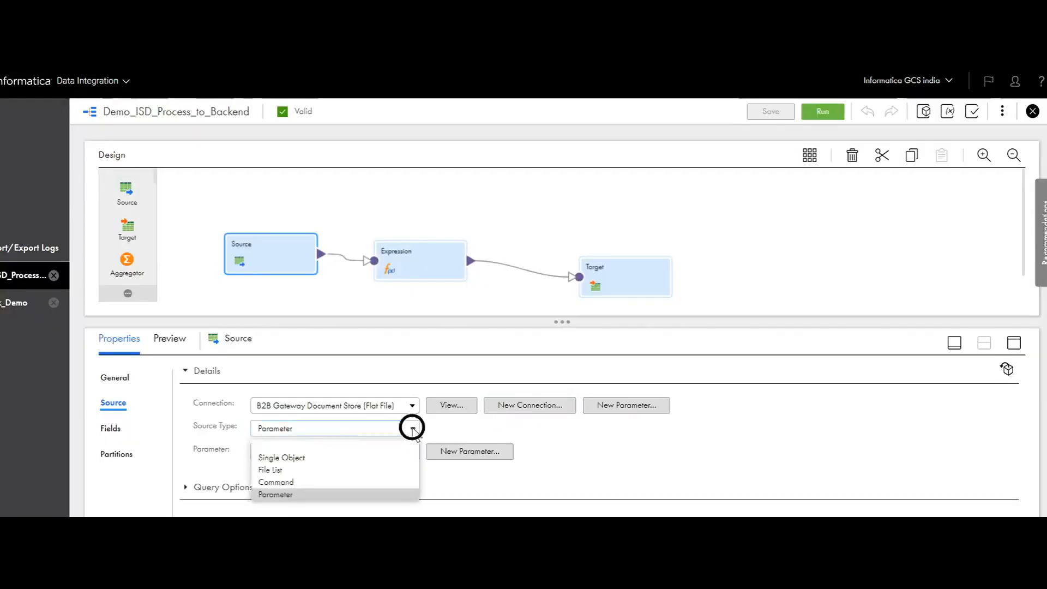
left_click(329, 458)
left_click(513, 395)
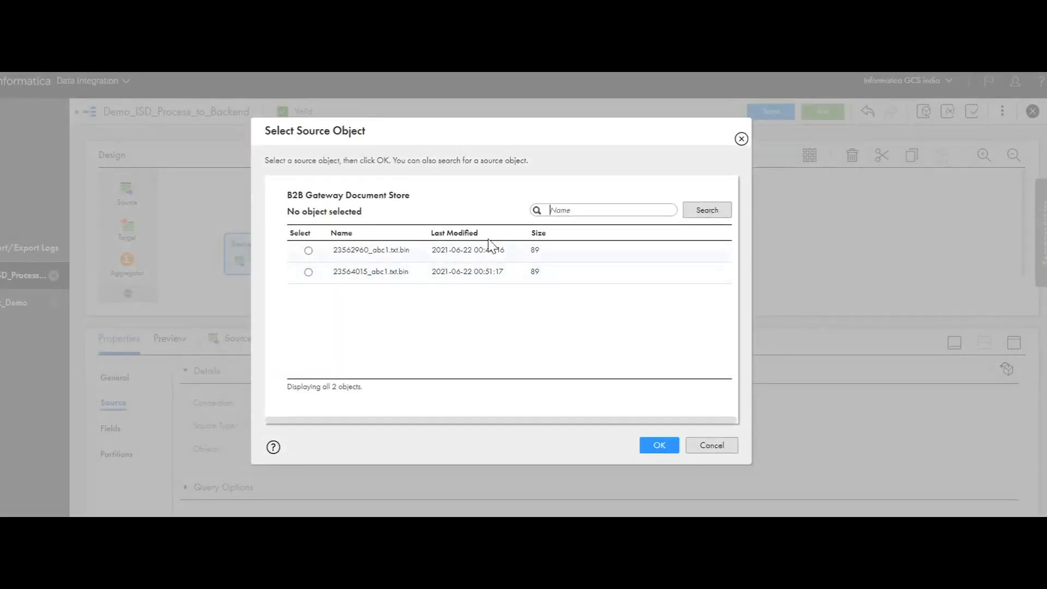
left_click(711, 447)
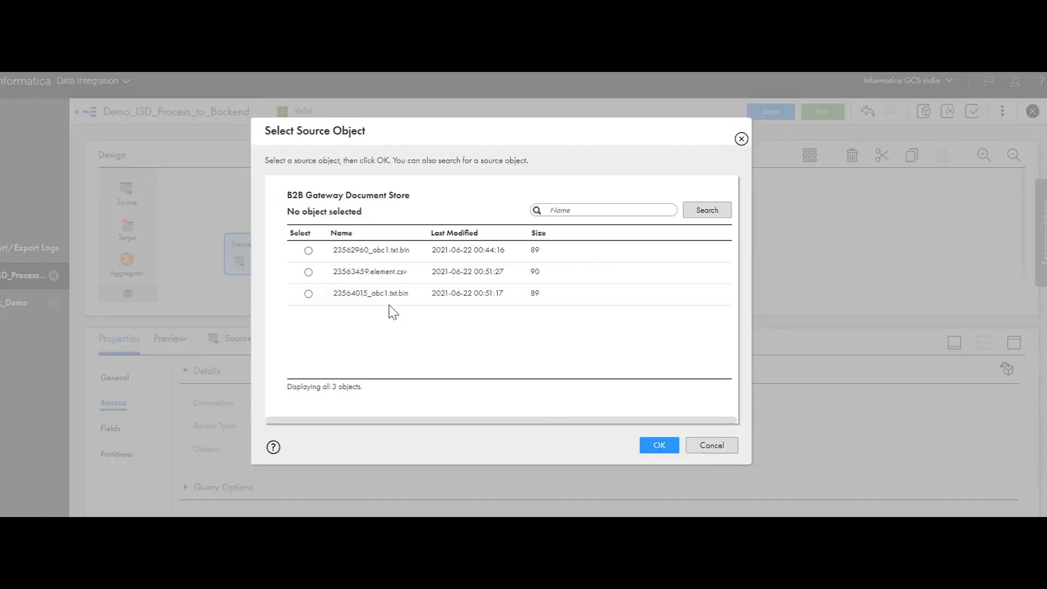
left_click(309, 272)
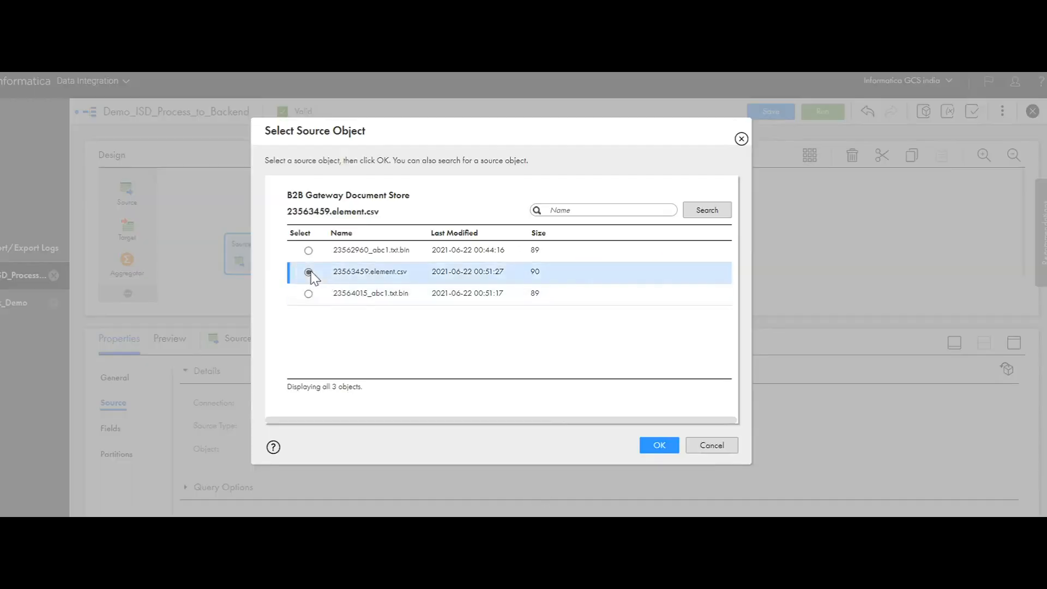
left_click(657, 445)
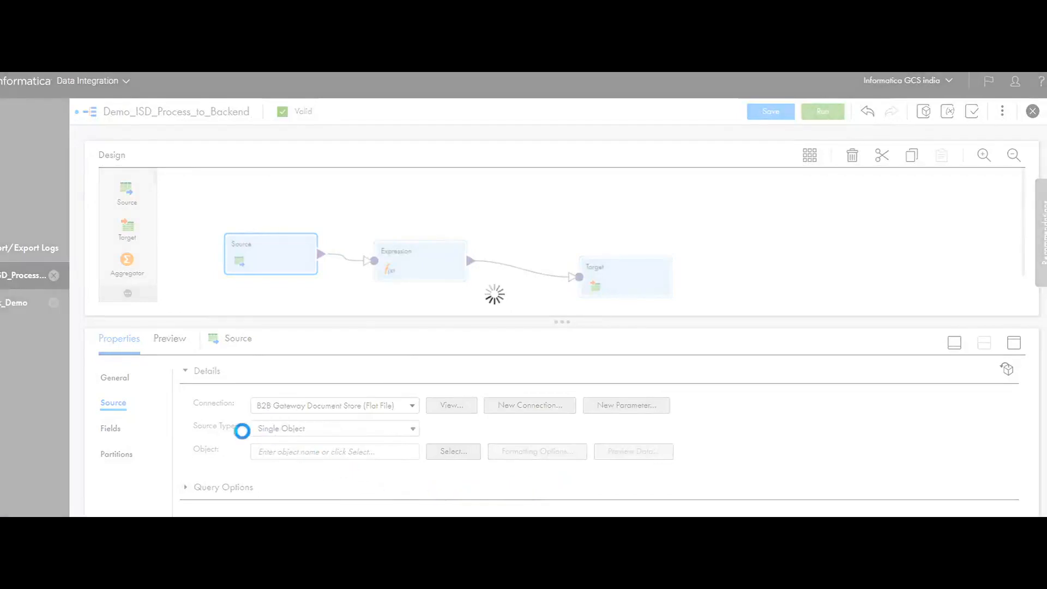
- Review the source fields and the Expression's incoming fields, and the Target's connection and object settings
left_click(112, 429)
left_click_drag(389, 323, 386, 312)
left_click(399, 259)
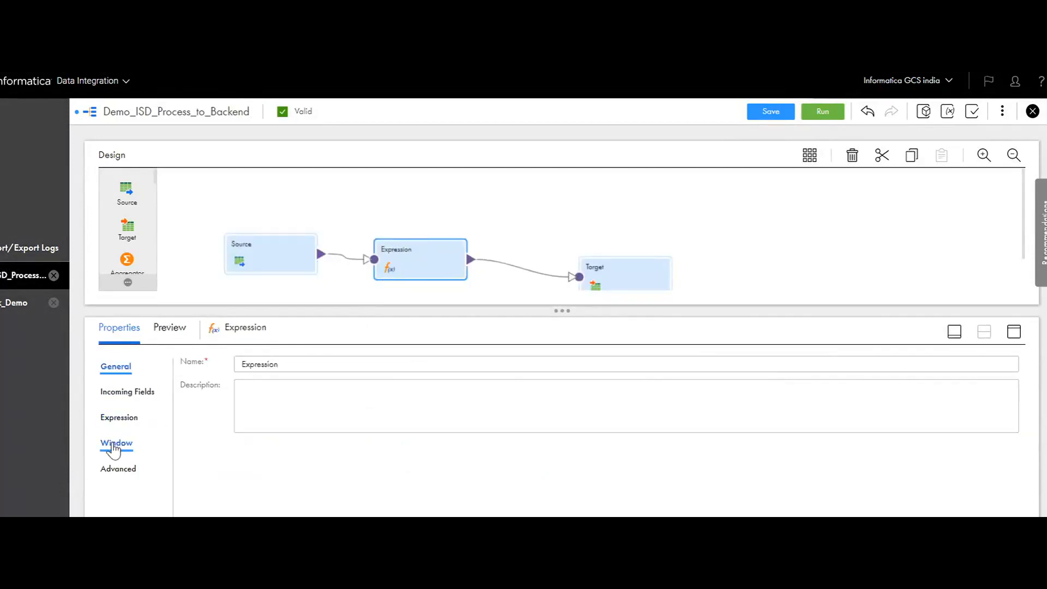
left_click(119, 391)
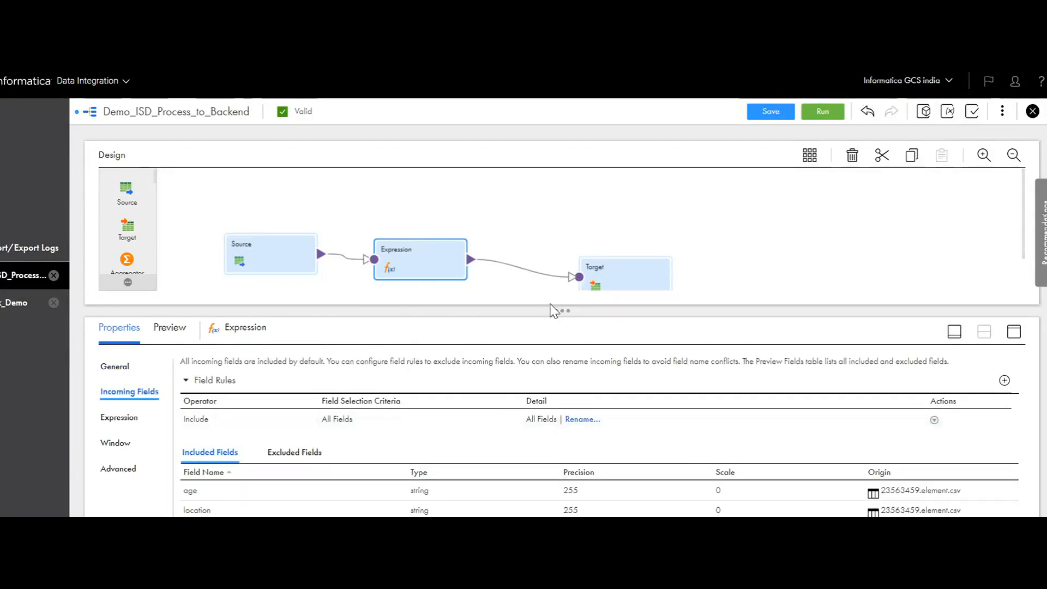
left_click(608, 281)
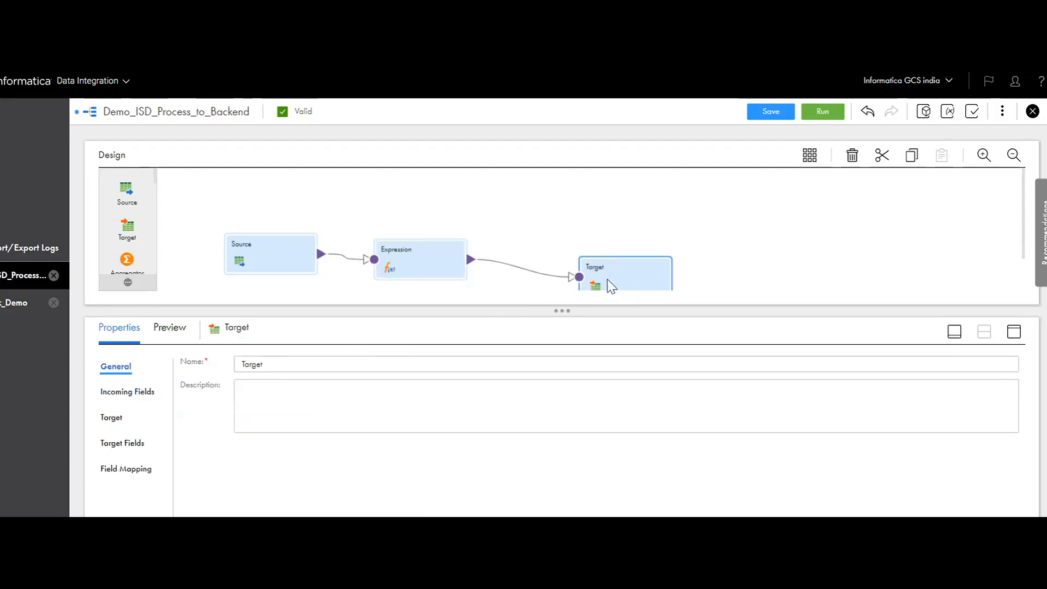
left_click(114, 419)
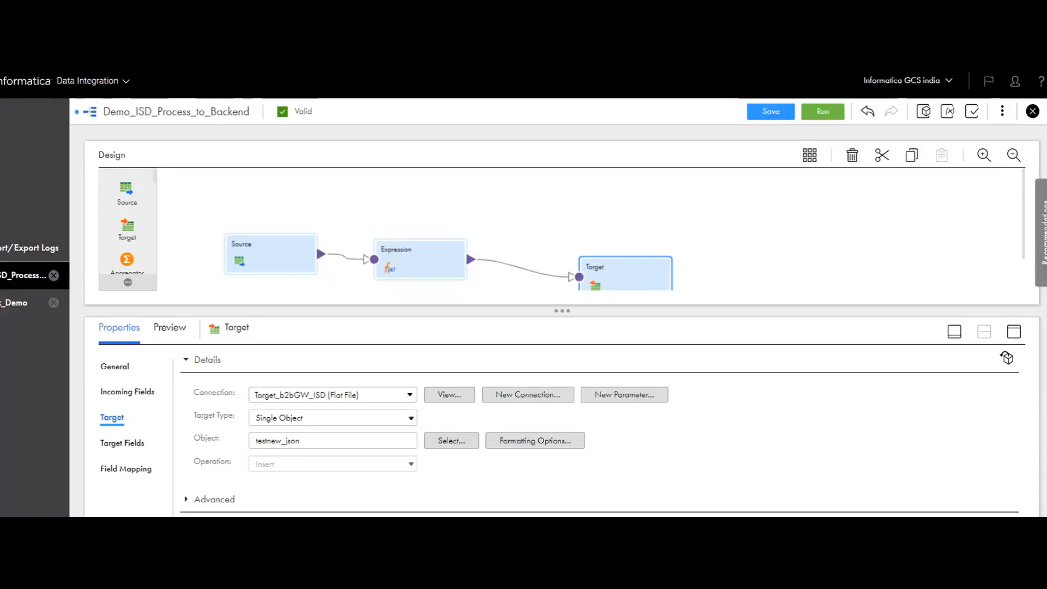
- Switch the mapping's source type back to Parameter
left_click(264, 268)
left_click(111, 394)
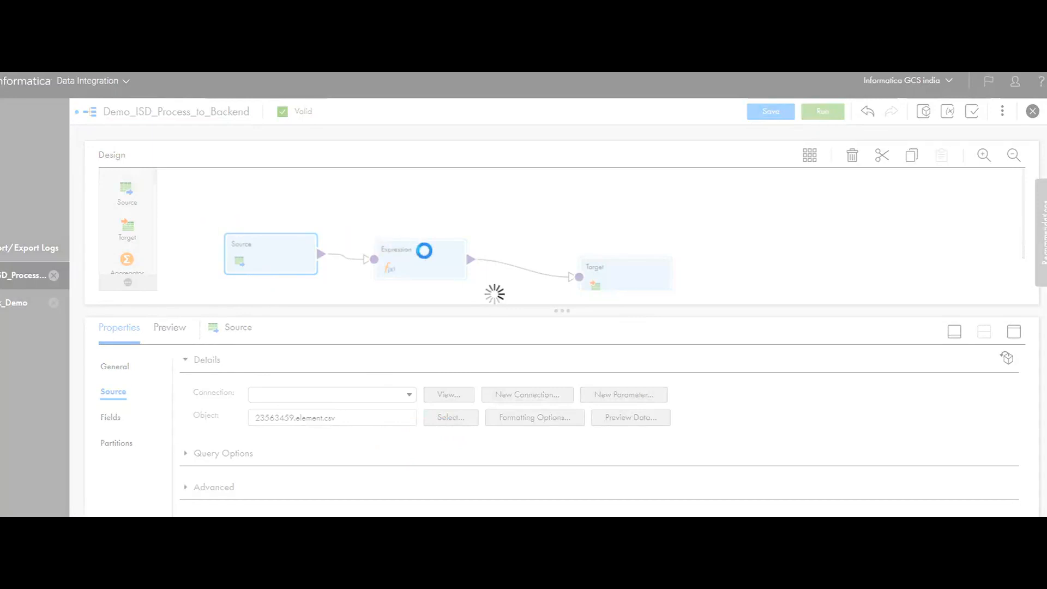
left_click(349, 418)
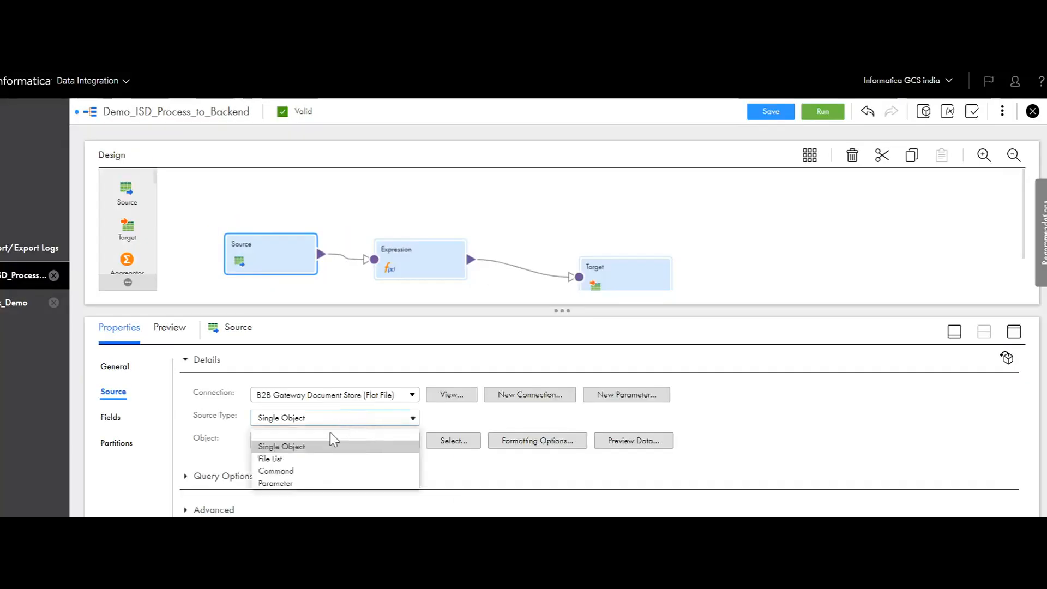
left_click(335, 484)
left_click(527, 397)
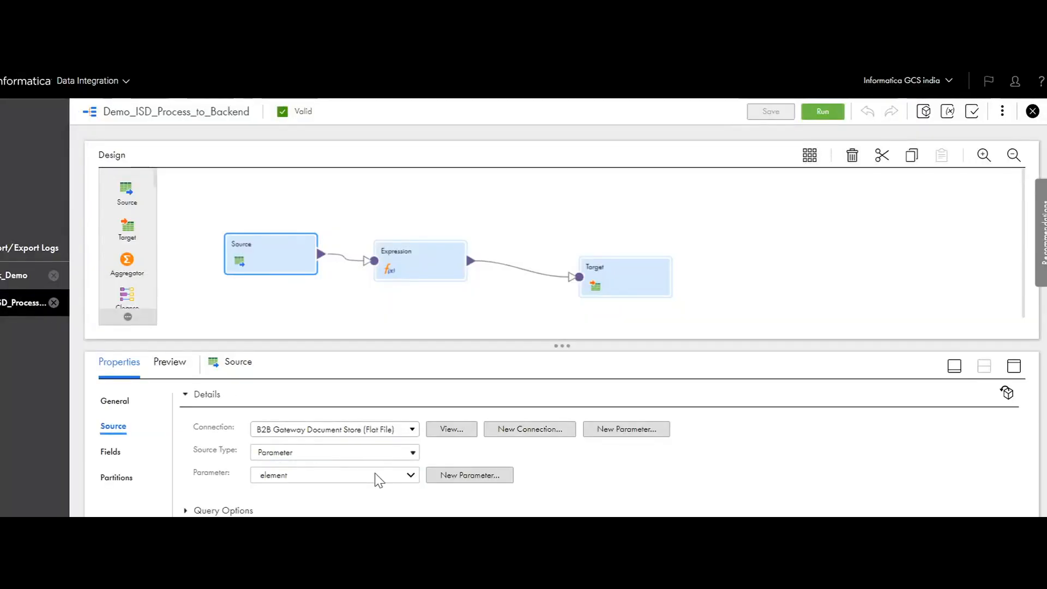
- Compare the source's selected parameter name with the output group name in the ISD_Task_Demo structure model
left_click(286, 452)
left_click(285, 452)
left_click(299, 482)
left_click(299, 481)
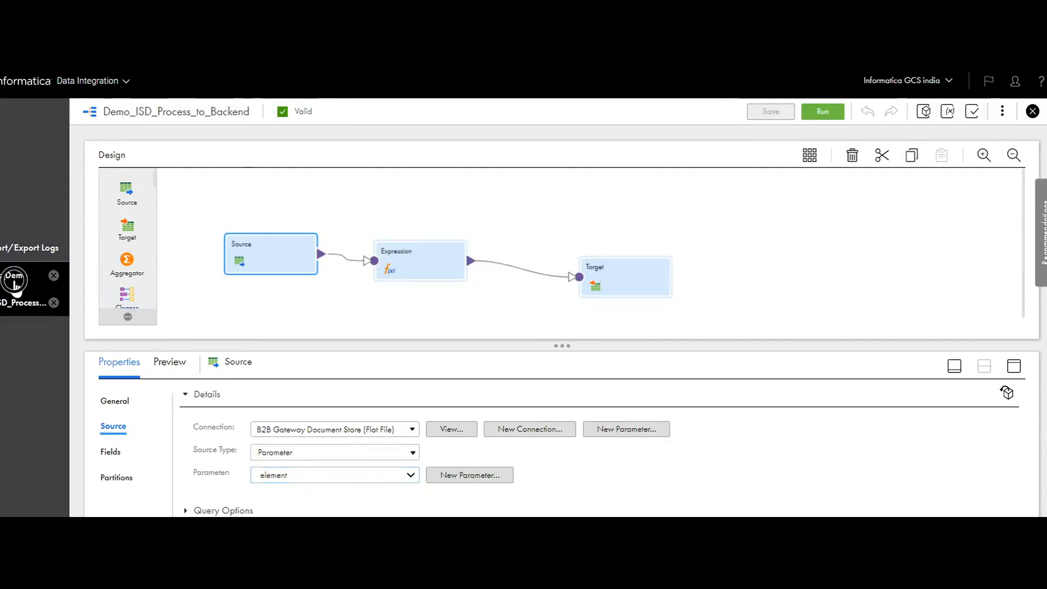
left_click(16, 285)
double_click(105, 355)
left_click(12, 302)
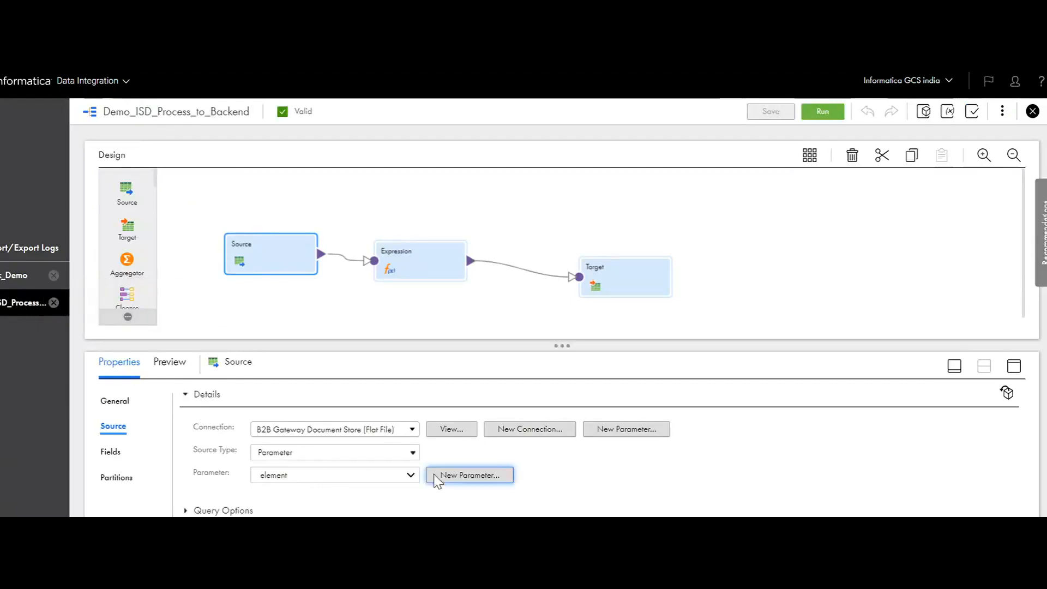
left_click(365, 478)
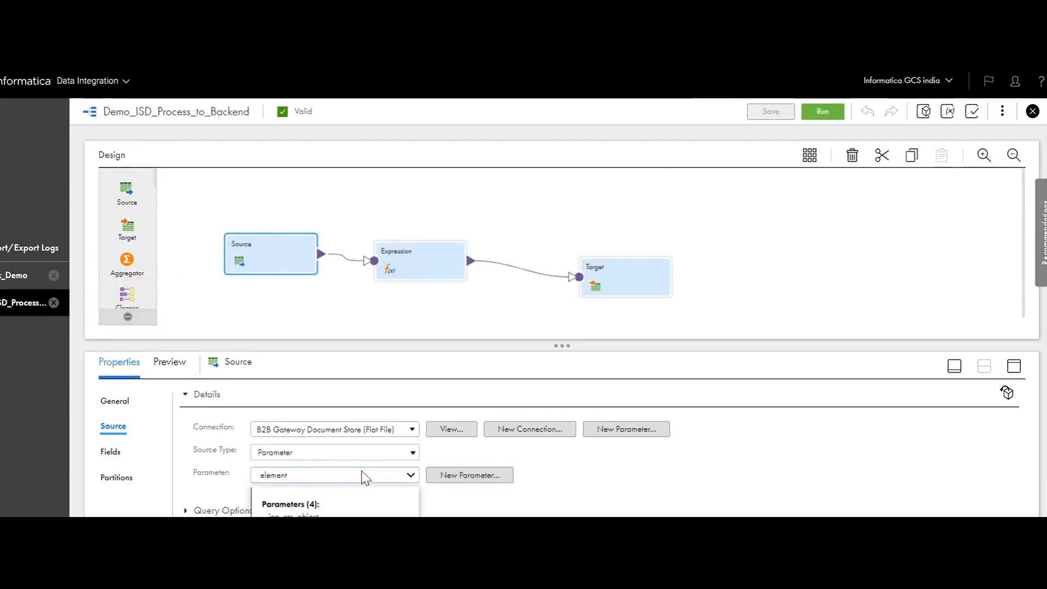
left_click(332, 481)
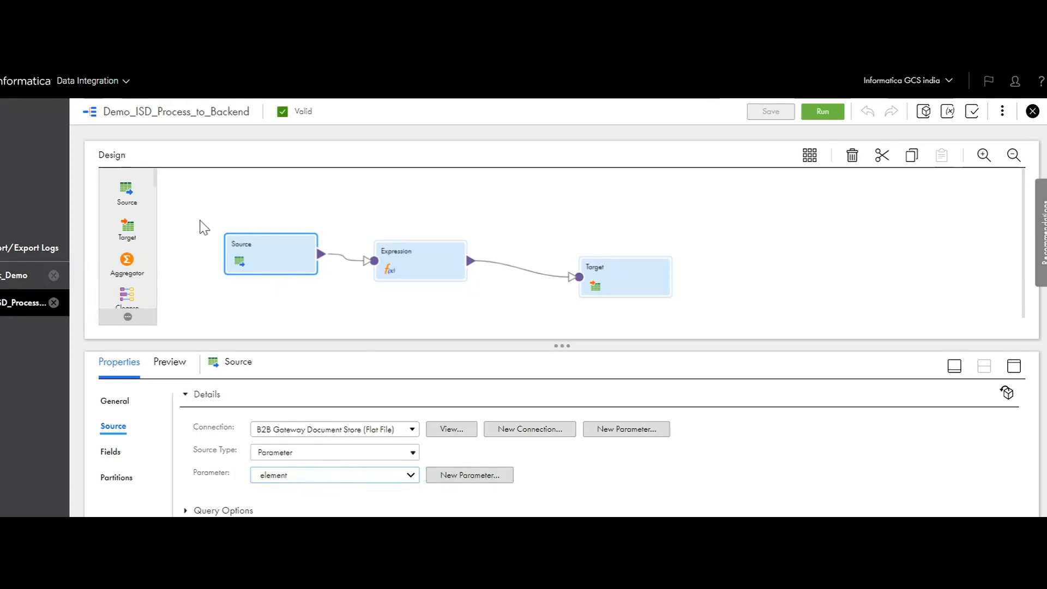
- Go from the Demo_ISD_Process_to_Backend mapping to the Partner_ISD_Demo customer in B2B Gateway and run it
left_click_drag(164, 111, 252, 120)
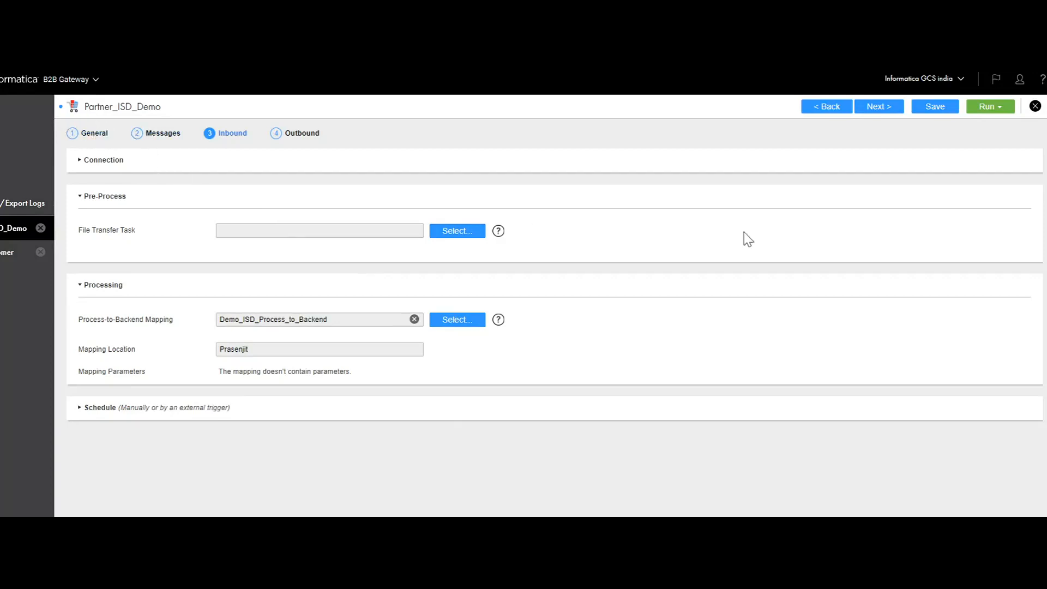
left_click(992, 107)
left_click(989, 129)
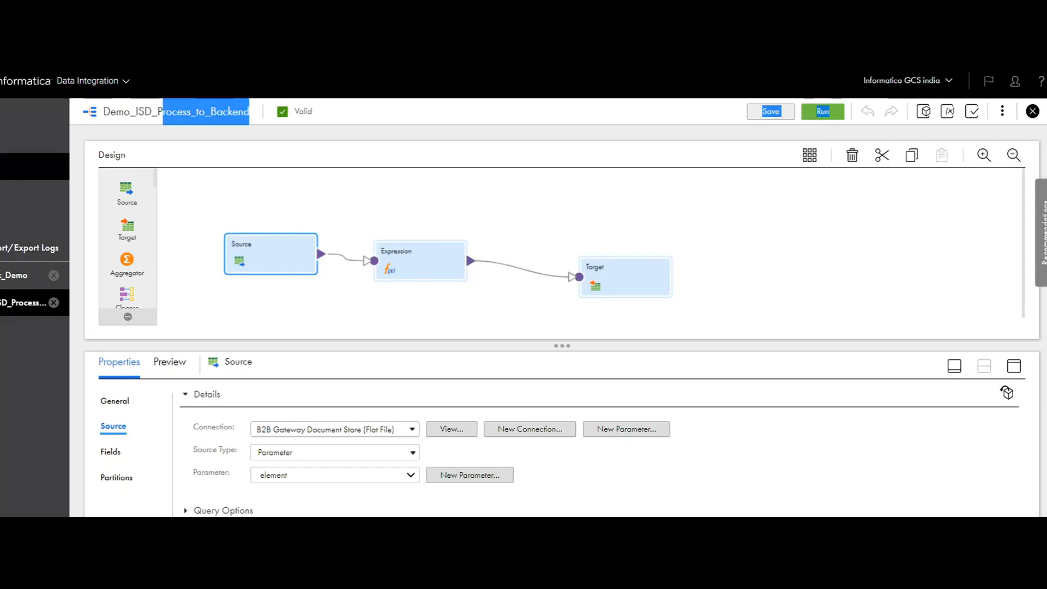
- Monitor the run in the B2B Gateway events list and check the B2bFileDoc output folder in File Explorer for the generated file
left_click(17, 221)
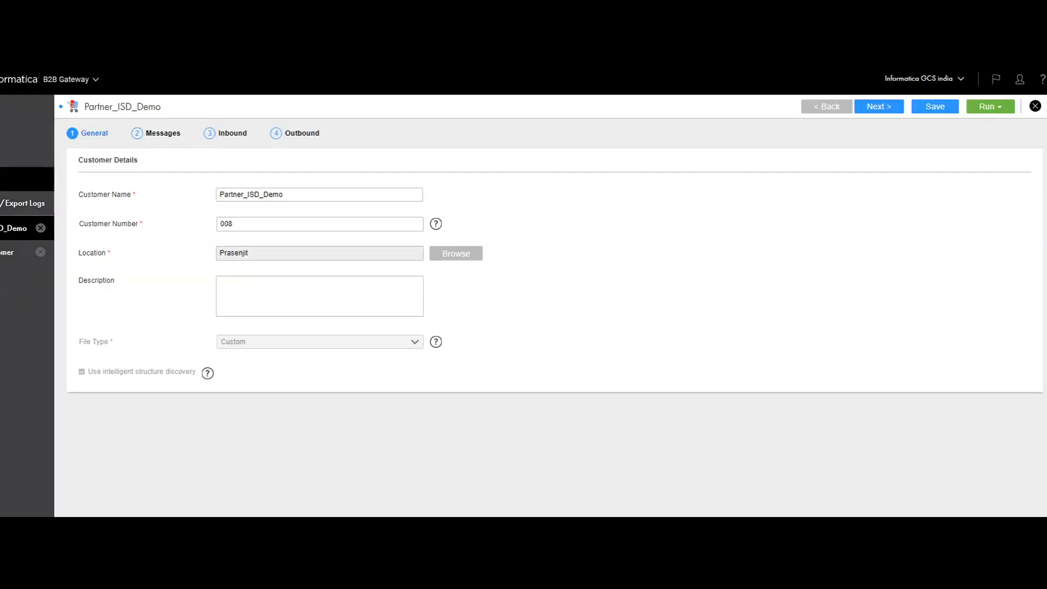
left_click(22, 179)
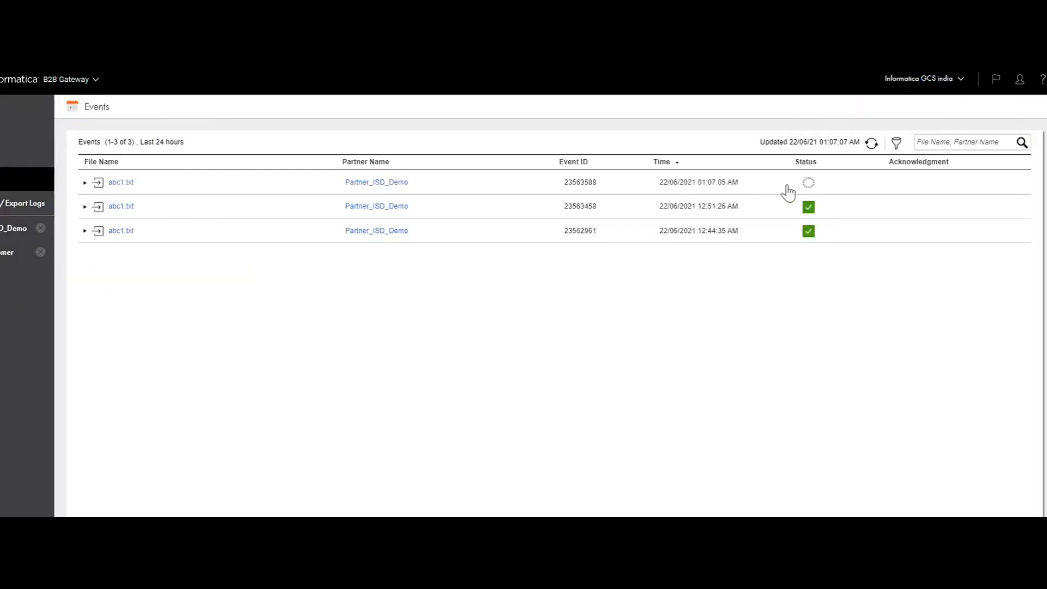
mouse_move(807, 185)
key("alt+Tab")
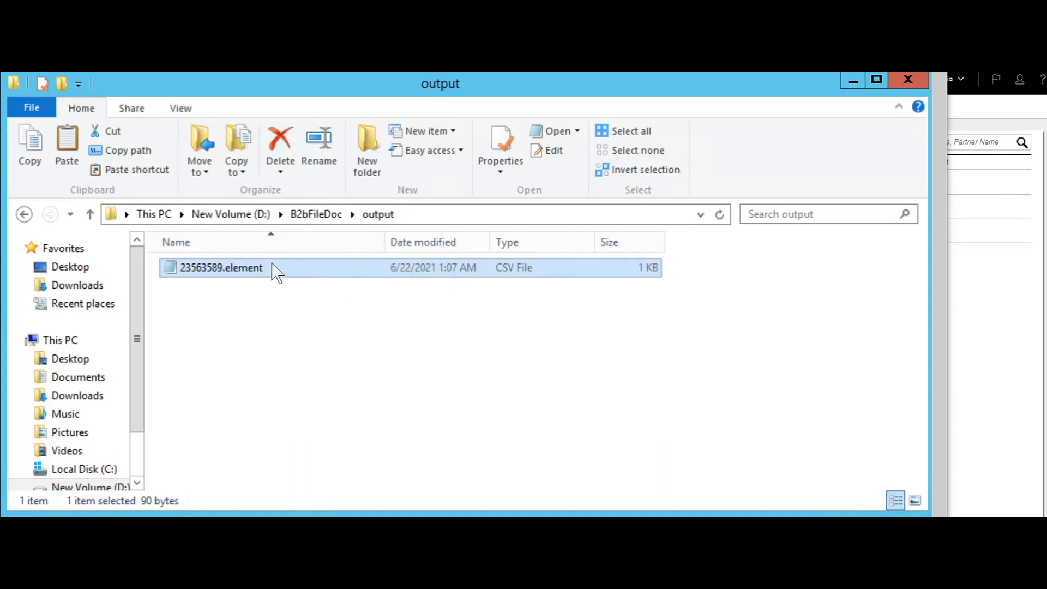
left_click(990, 308)
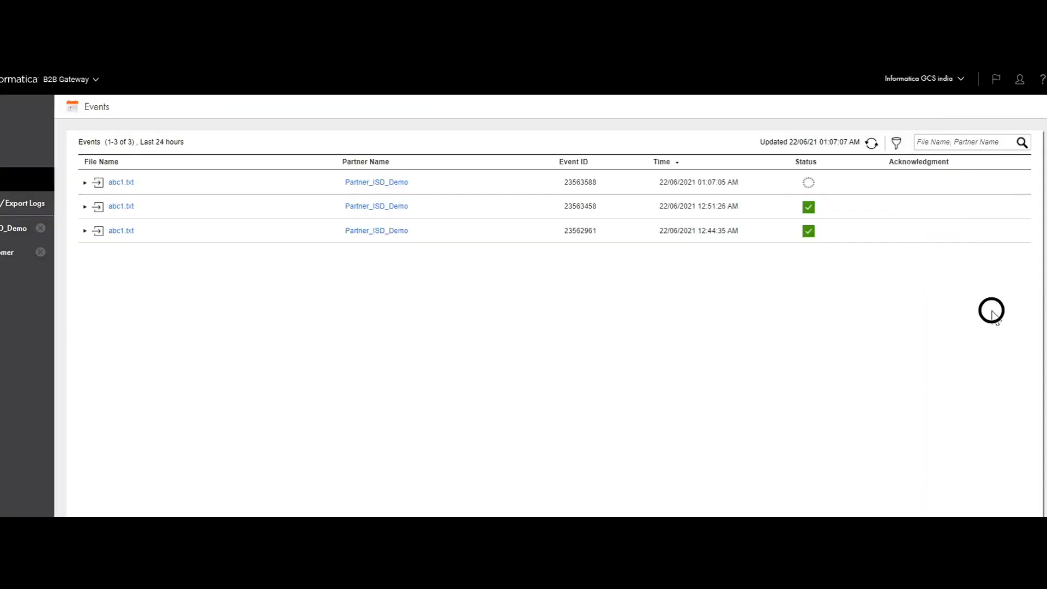
- Refresh the B2B Gateway events and the My Jobs list in Data Integration to check the run's status
left_click(871, 143)
left_click(808, 184)
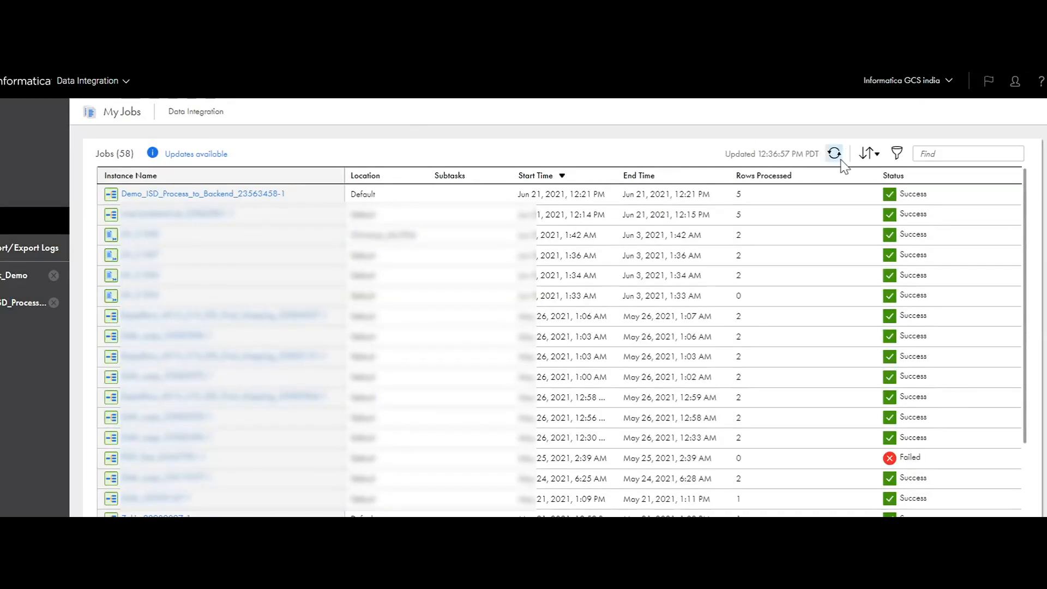
left_click(834, 153)
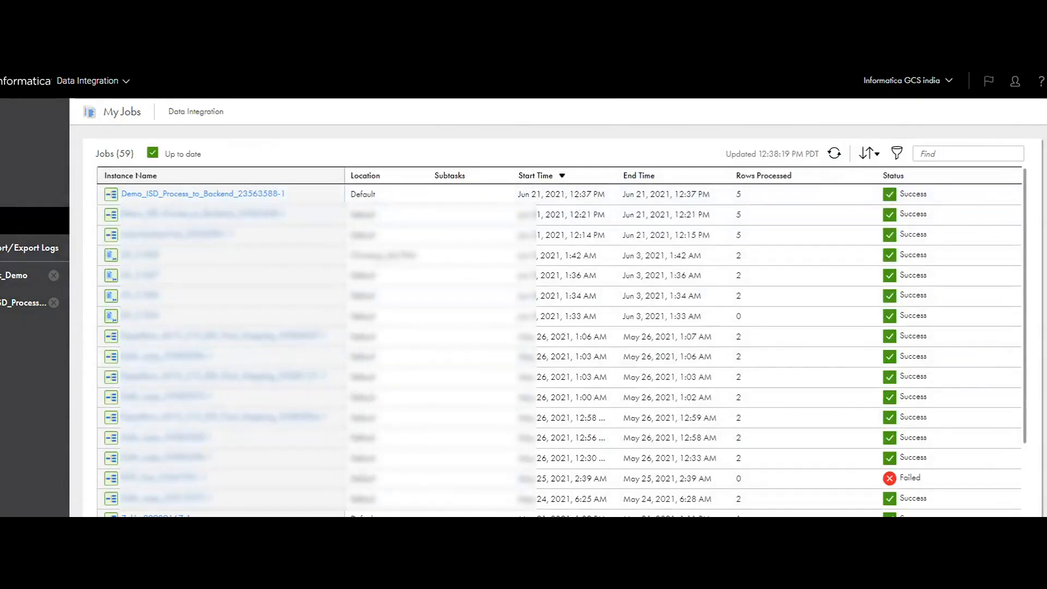
- Switch to File Explorer, open testnew_json from New Volume (D:) in Notepad, examine its records, and close the file
key("alt+Tab")
left_click(309, 219)
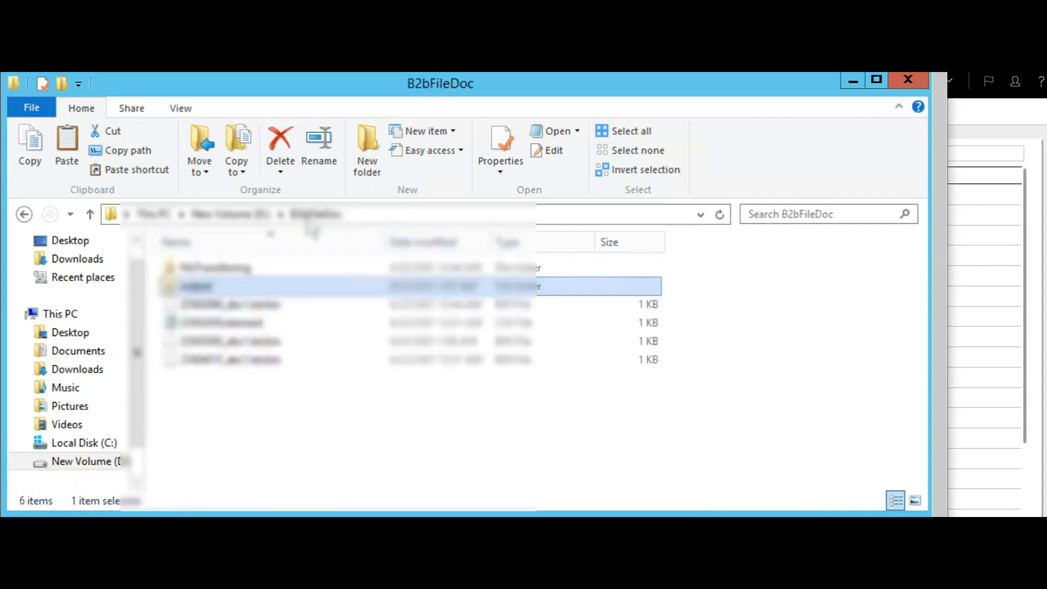
left_click(230, 214)
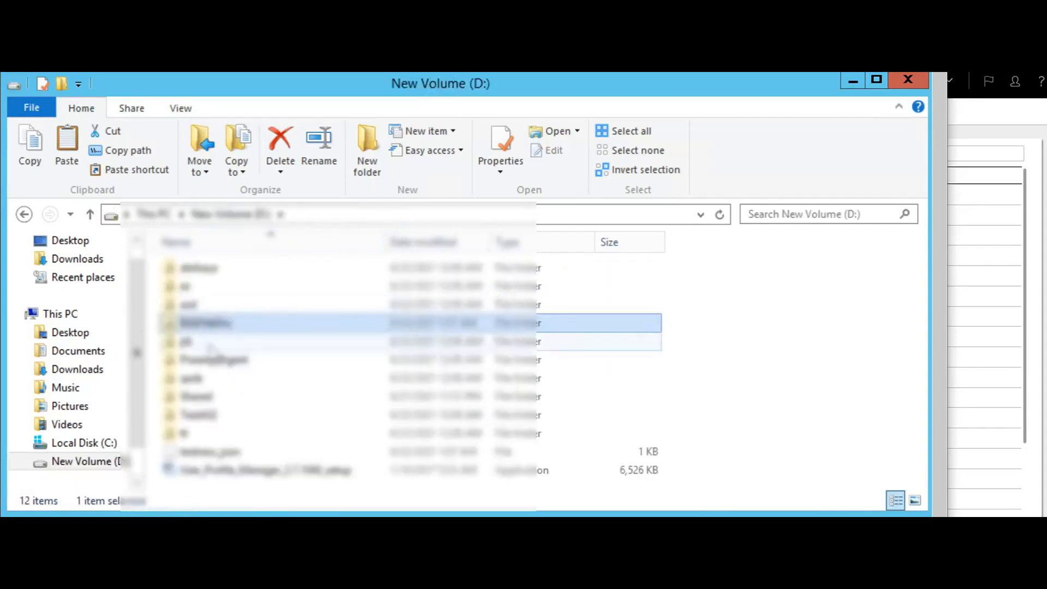
double_click(214, 451)
left_click(426, 413)
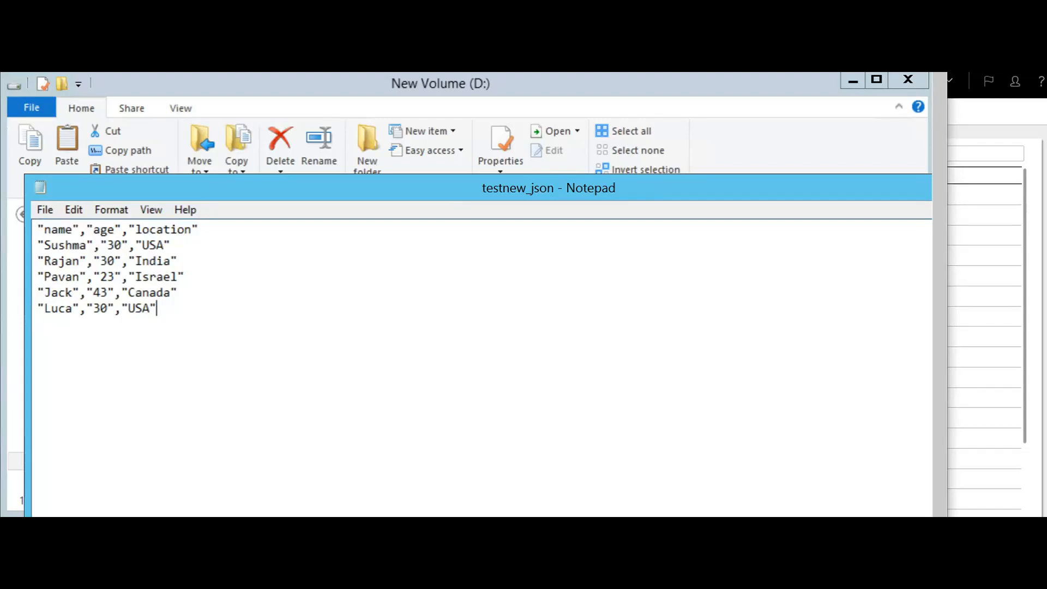
left_click_drag(598, 188, 411, 152)
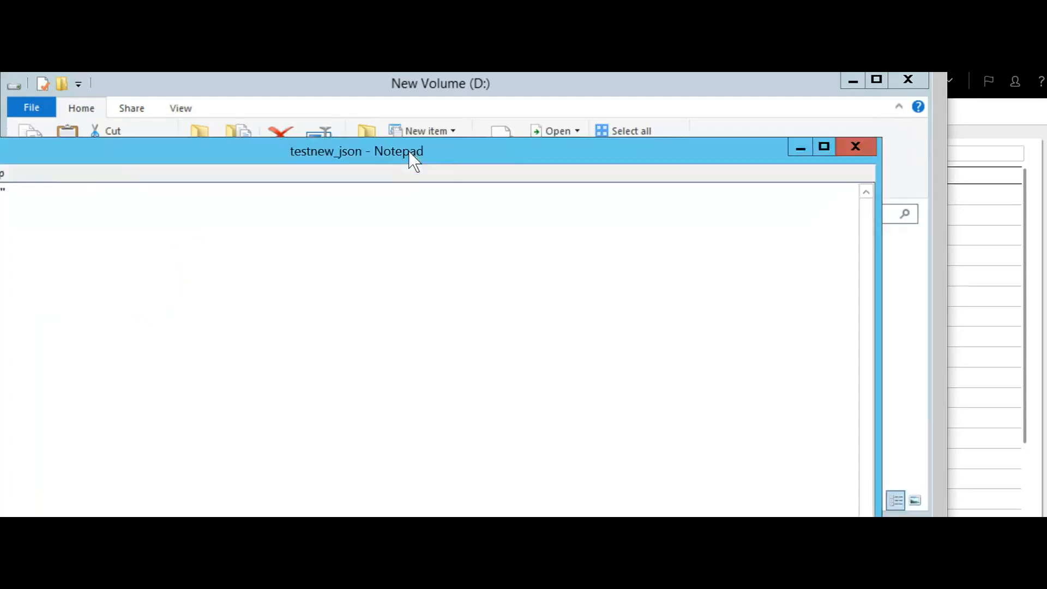
left_click(847, 151)
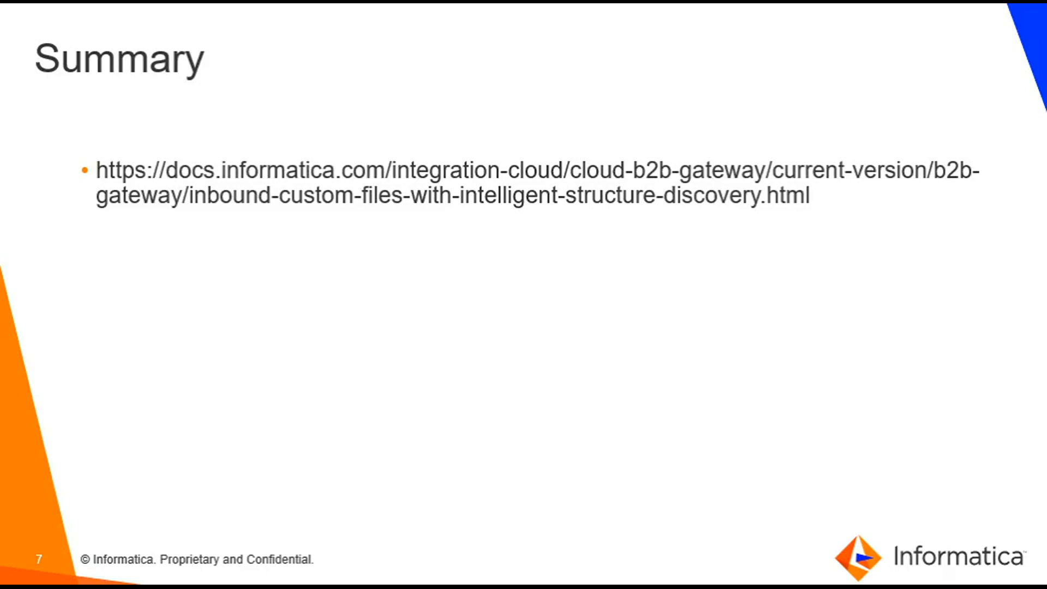
key("Right")
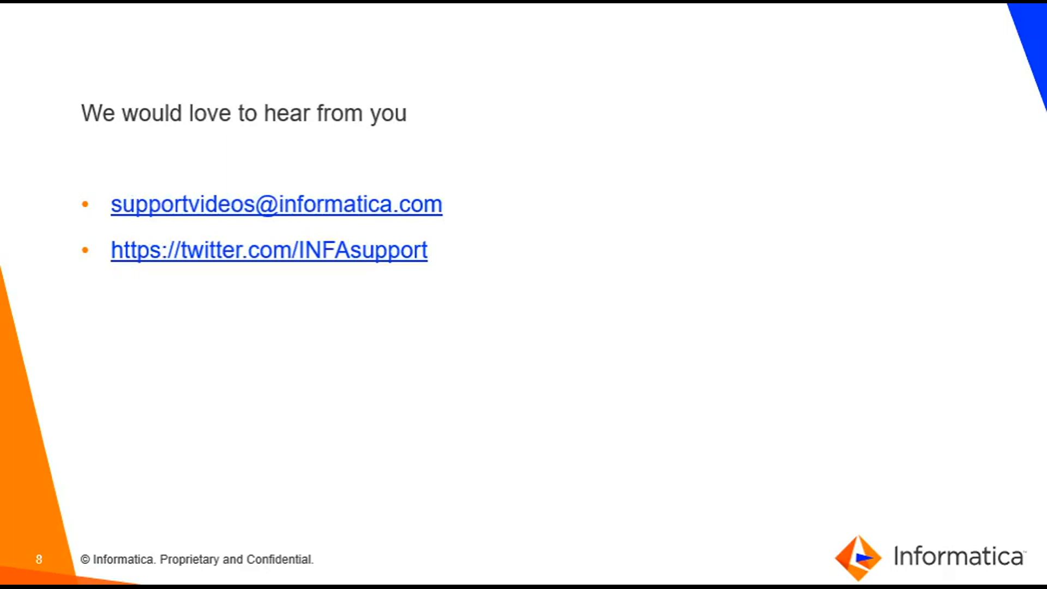
key("Right")
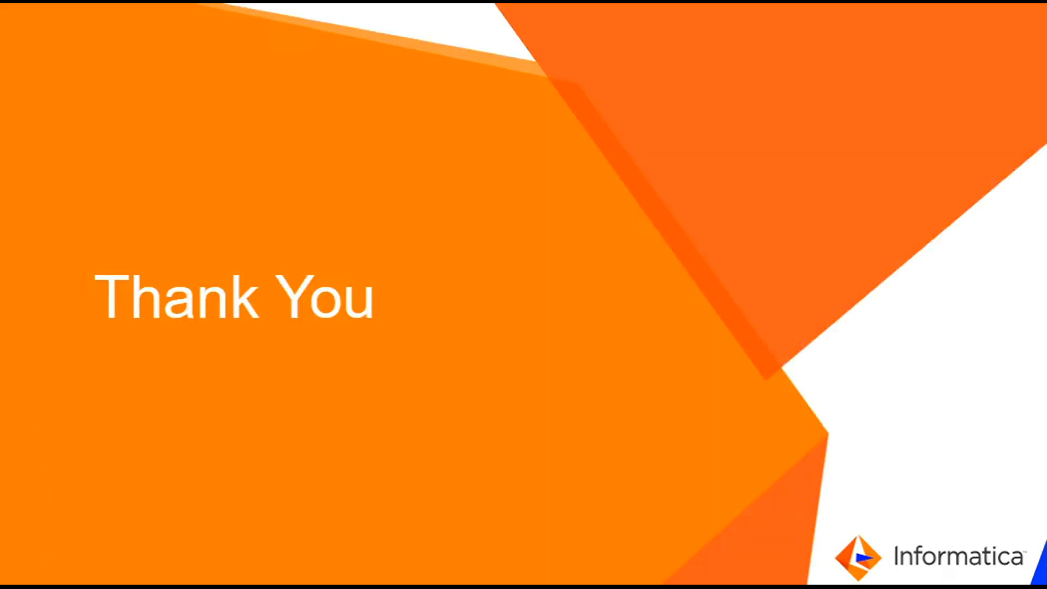